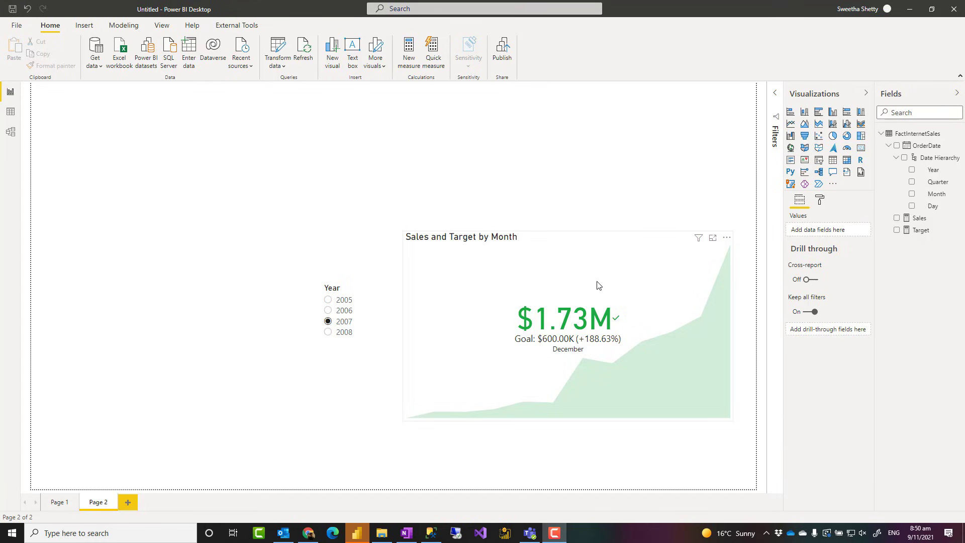
Select the Page 2 KPI and pick 2006 in the Year slicer so it shows $577.31K in red
left_click(493, 315)
left_click(337, 314)
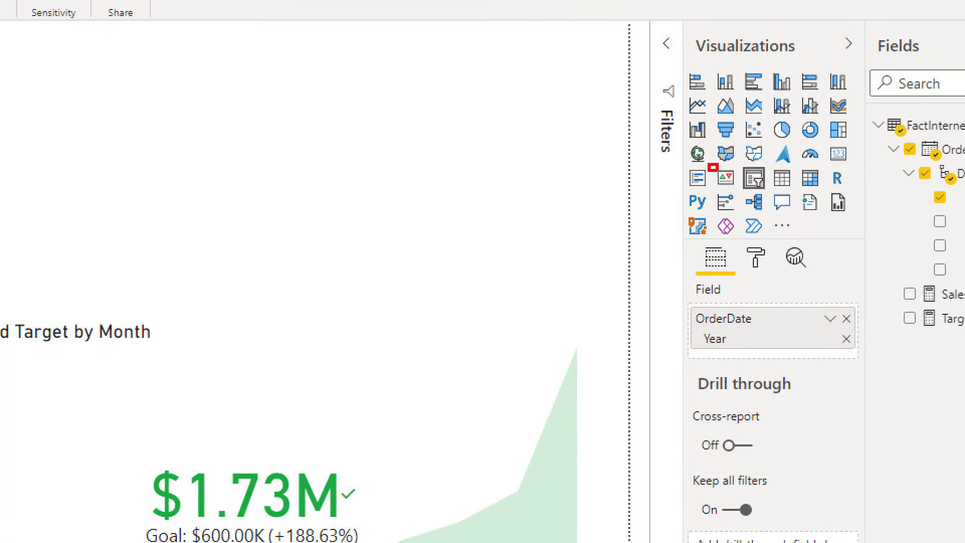
Add a new report page (Page 3) and delete the accidentally added Q&A visual
left_click_drag(708, 164, 742, 193)
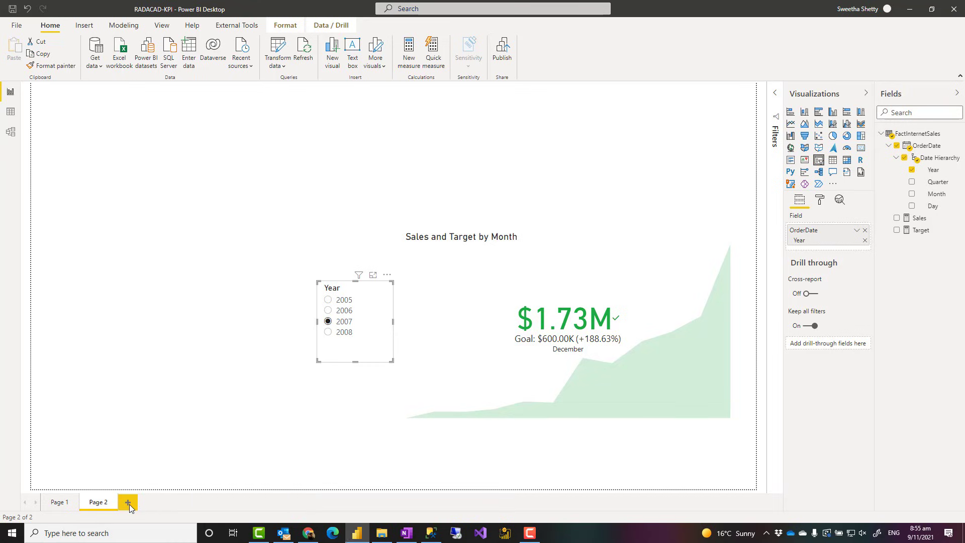
left_click(129, 503)
left_click(833, 172)
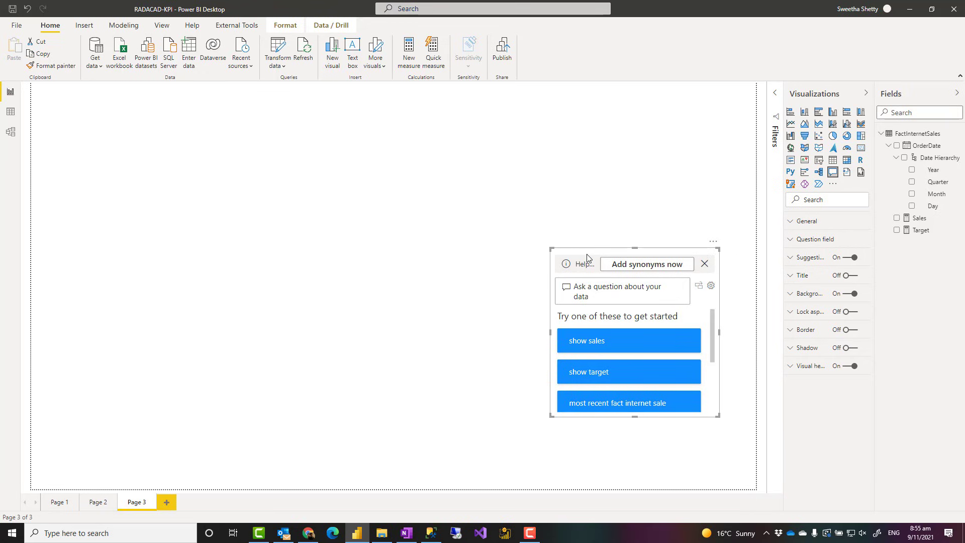
key("Delete")
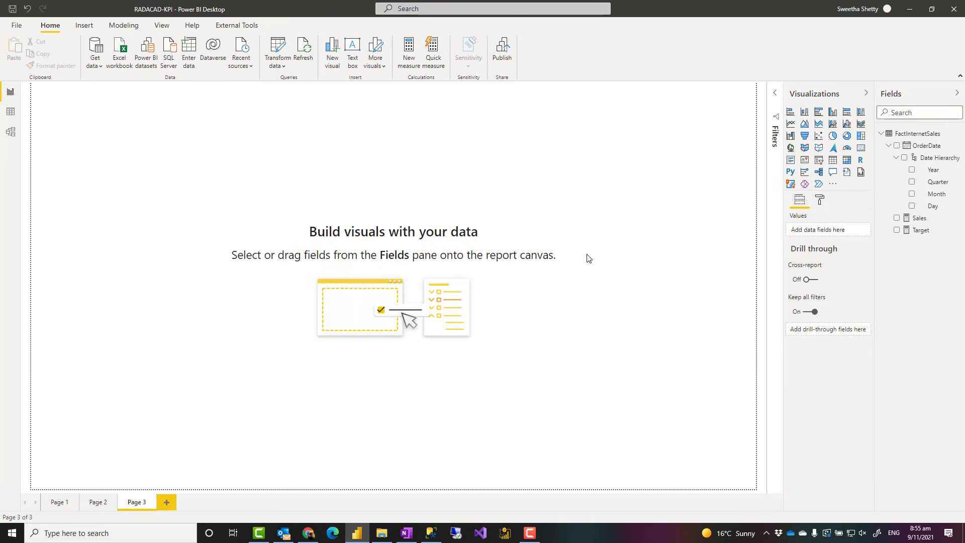
Add an empty KPI visual to Page 3 and move it toward the canvas centre
left_click(805, 162)
left_click_drag(176, 145, 658, 231)
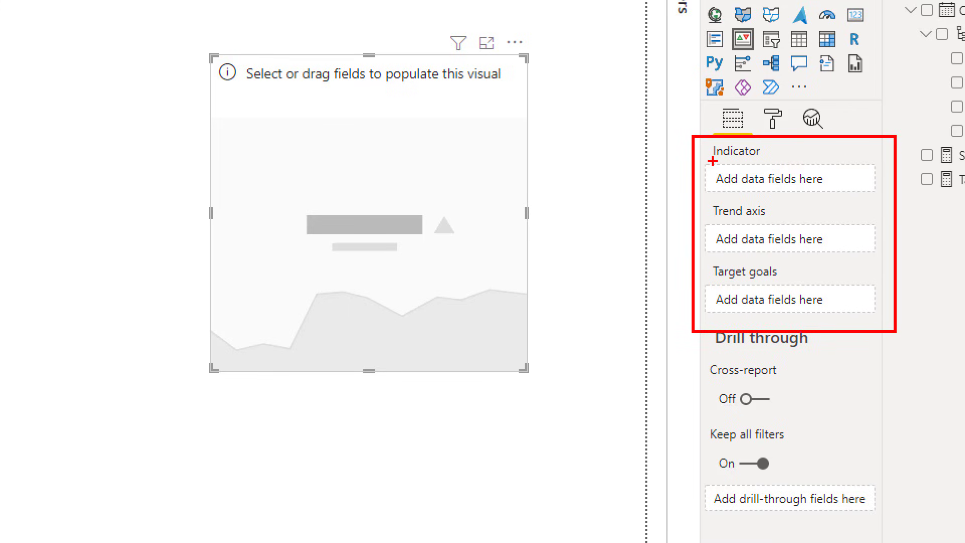
left_click_drag(712, 160, 766, 164)
left_click_drag(707, 225, 740, 224)
left_click_drag(712, 285, 749, 285)
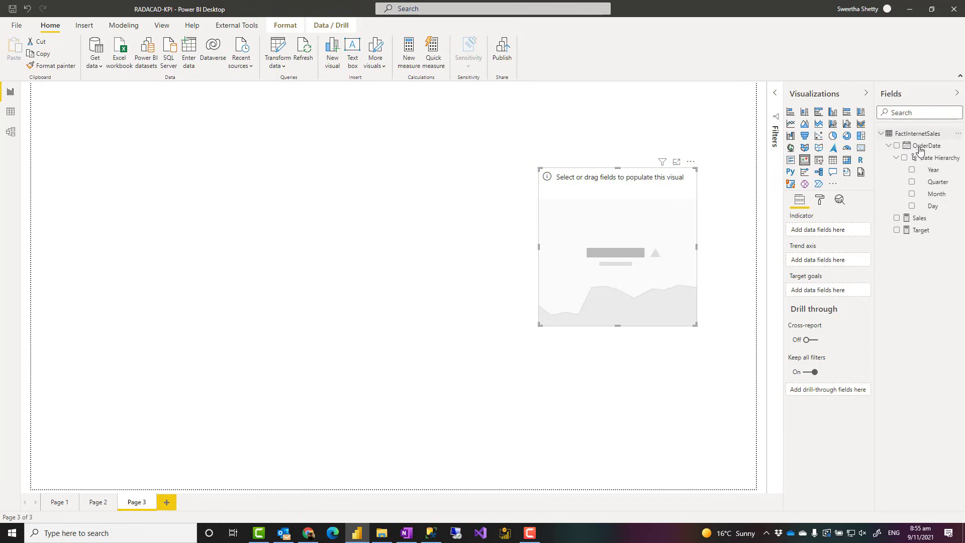
Inspect the Target measure (600000) and Sales measure (sum of SalesAmount) formulas, leaving them unchanged
left_click(919, 218)
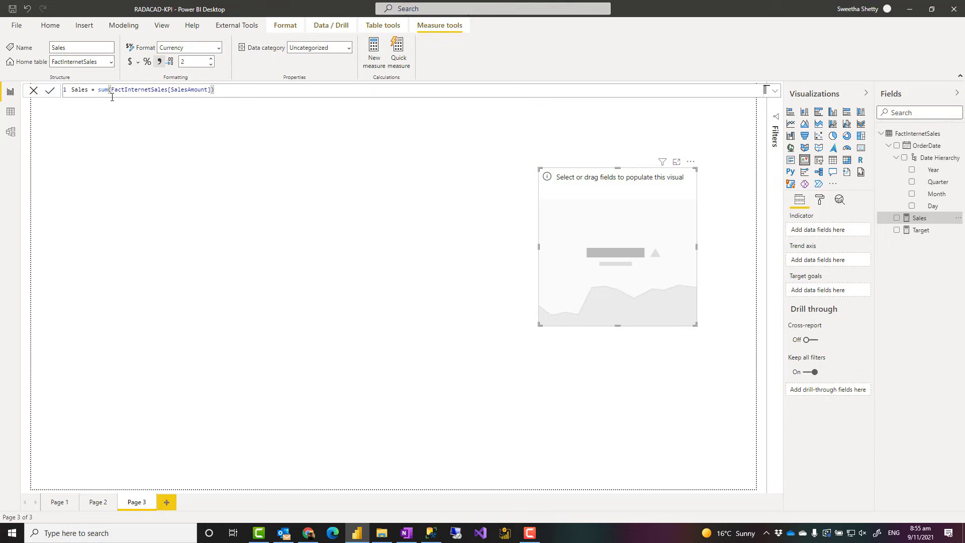
left_click(921, 230)
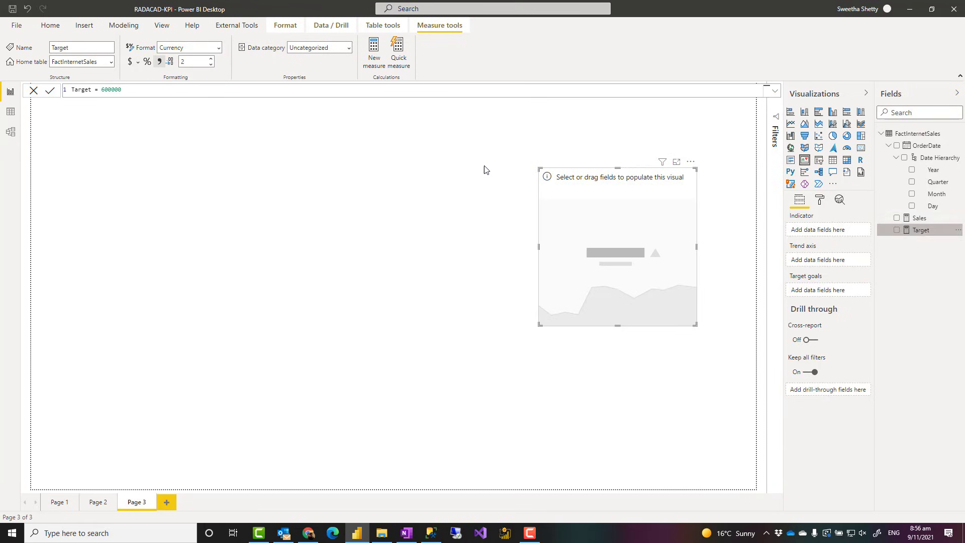
left_click(85, 92)
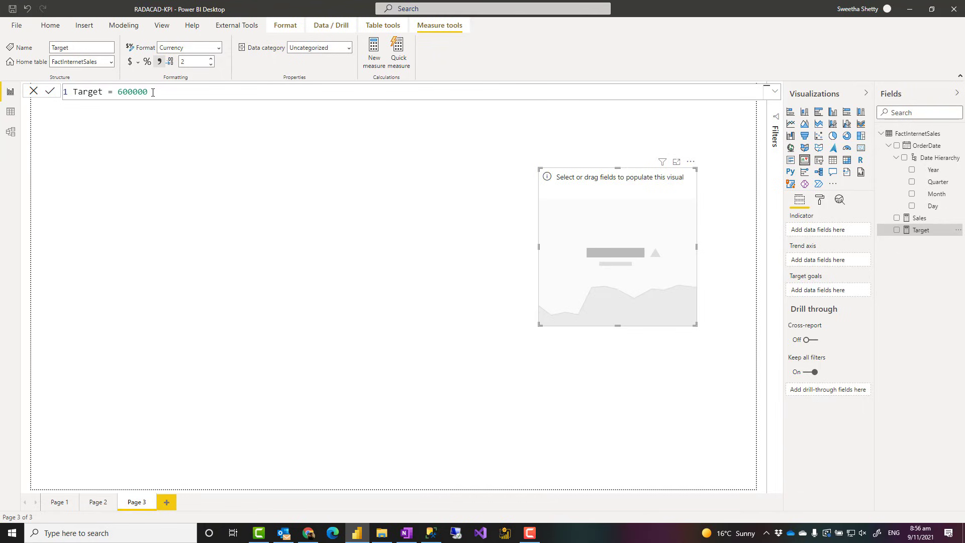
double_click(131, 93)
left_click(918, 235)
key("Up")
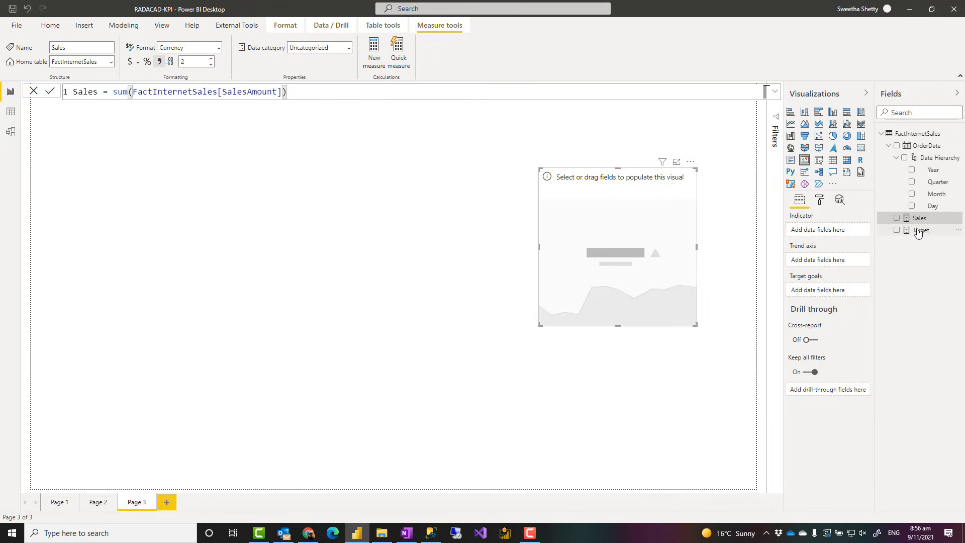
Use Sales as the KPI indicator, try Target as its goal, then remove Target again
left_click_drag(920, 223, 827, 230)
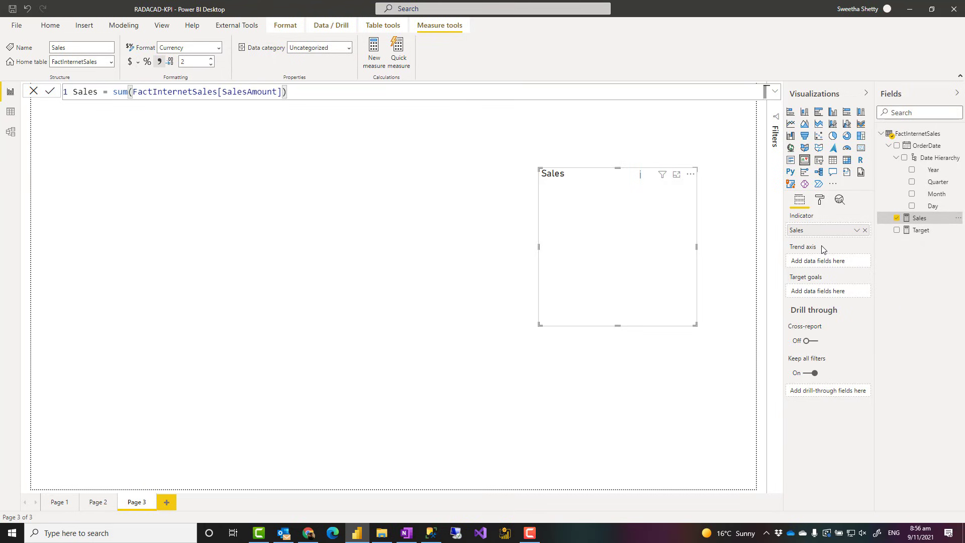
left_click_drag(925, 234, 833, 294)
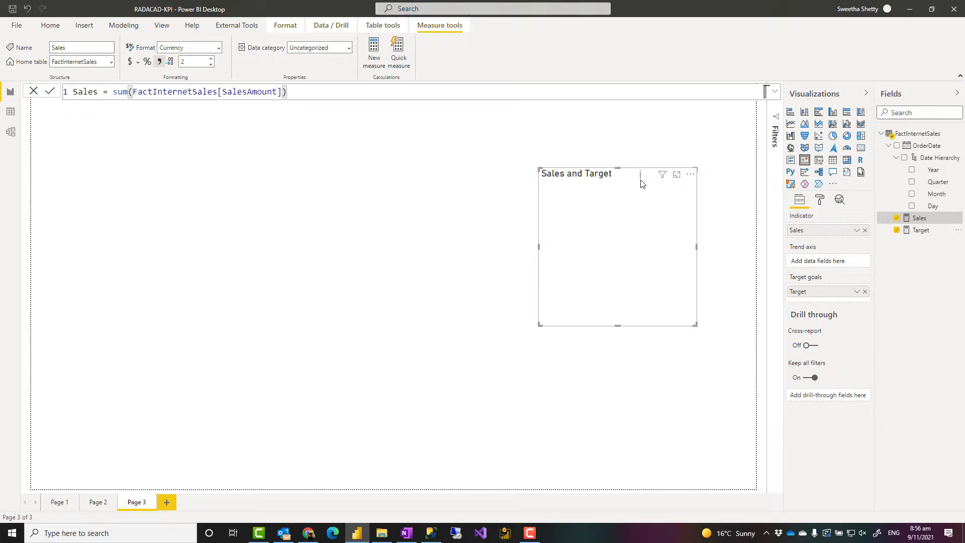
mouse_move(640, 182)
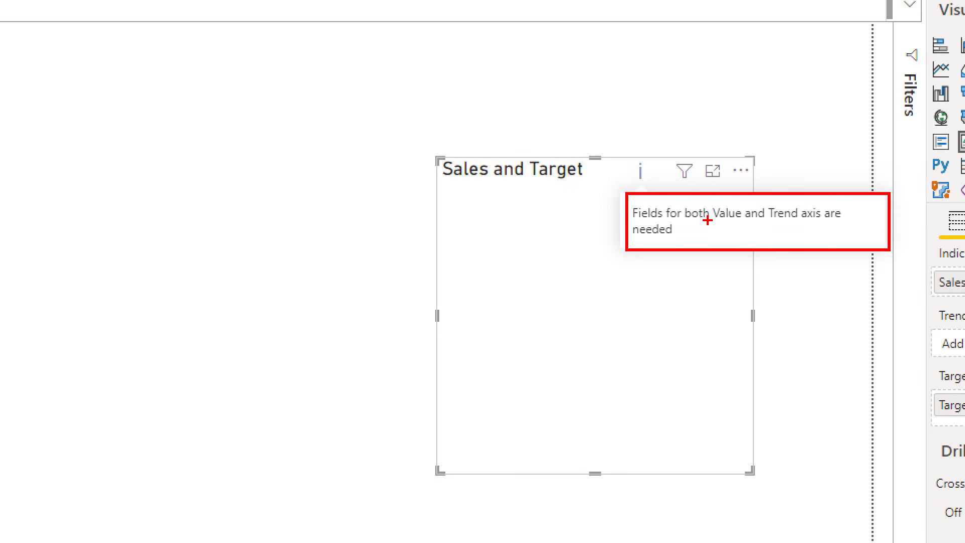
left_click_drag(708, 224, 813, 228)
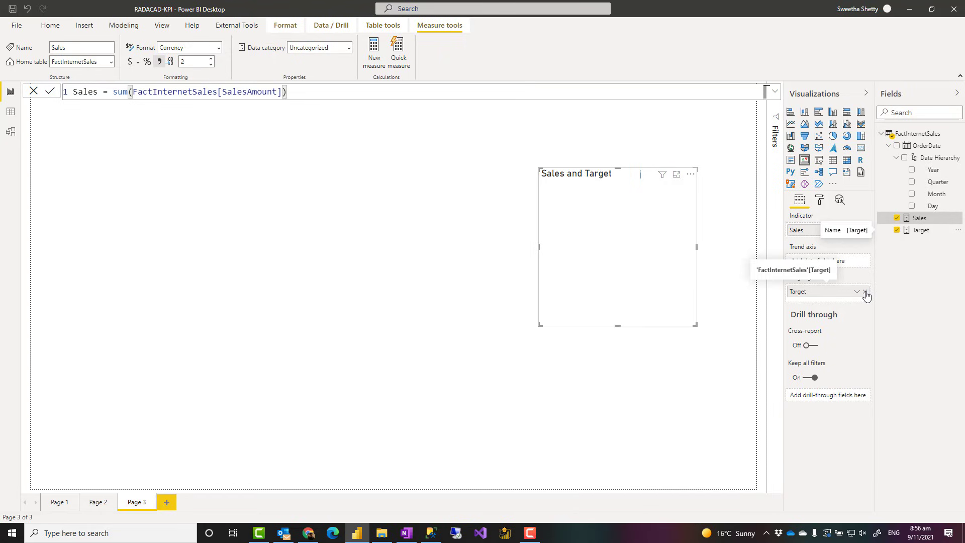
left_click(865, 293)
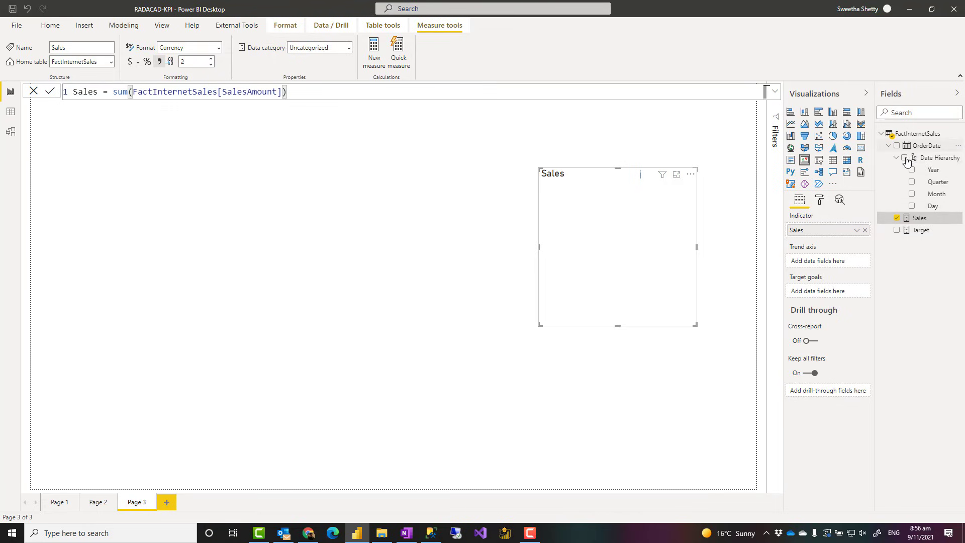
Set Month as the KPI trend axis and widen and reposition the visual
left_click_drag(875, 178, 870, 179)
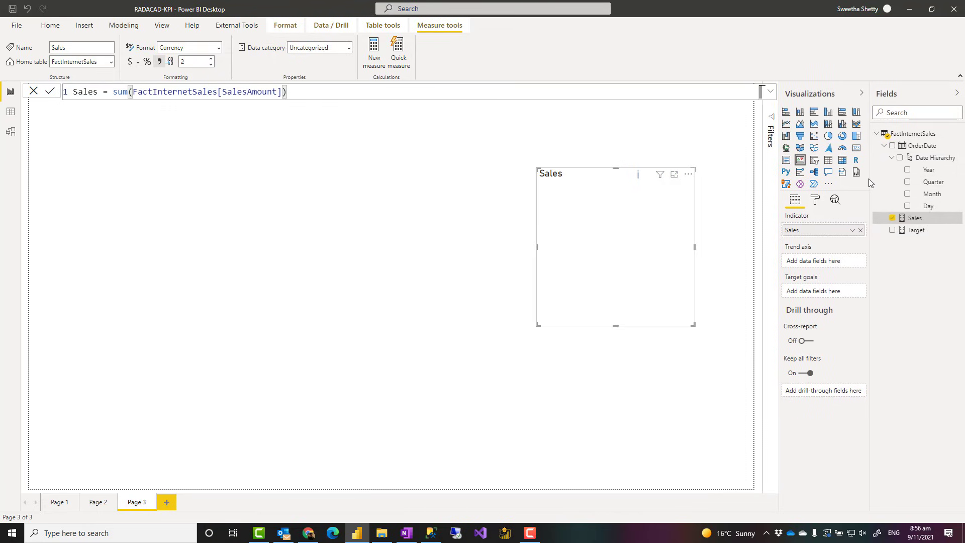
left_click_drag(929, 194, 838, 262)
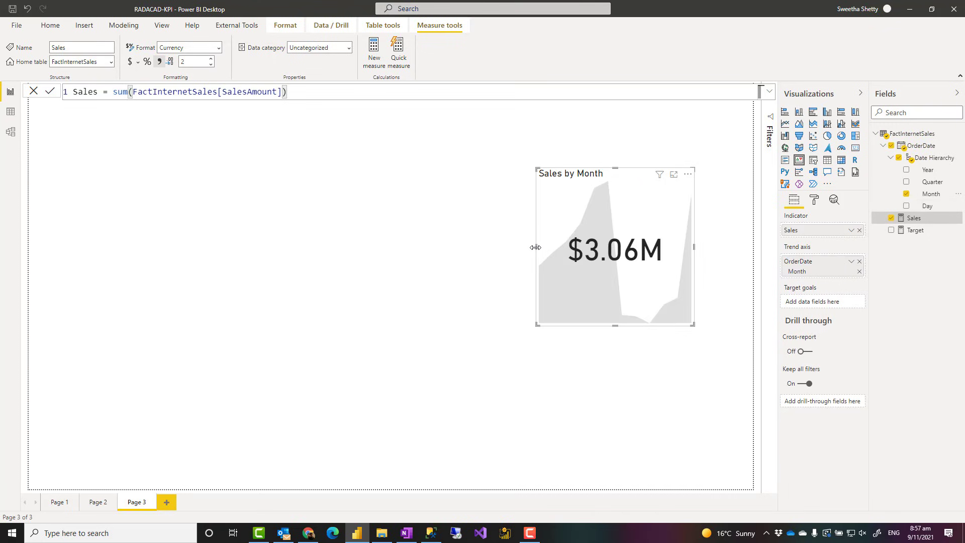
left_click_drag(535, 247, 319, 252)
left_click_drag(590, 209, 621, 195)
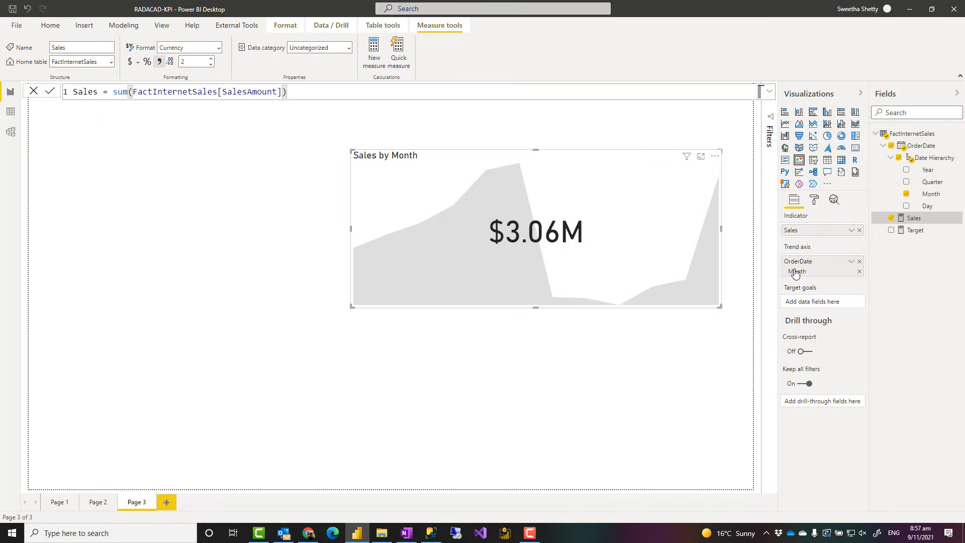
Try Year as the KPI trend axis, then restore Month
left_click(860, 265)
left_click_drag(926, 170, 829, 261)
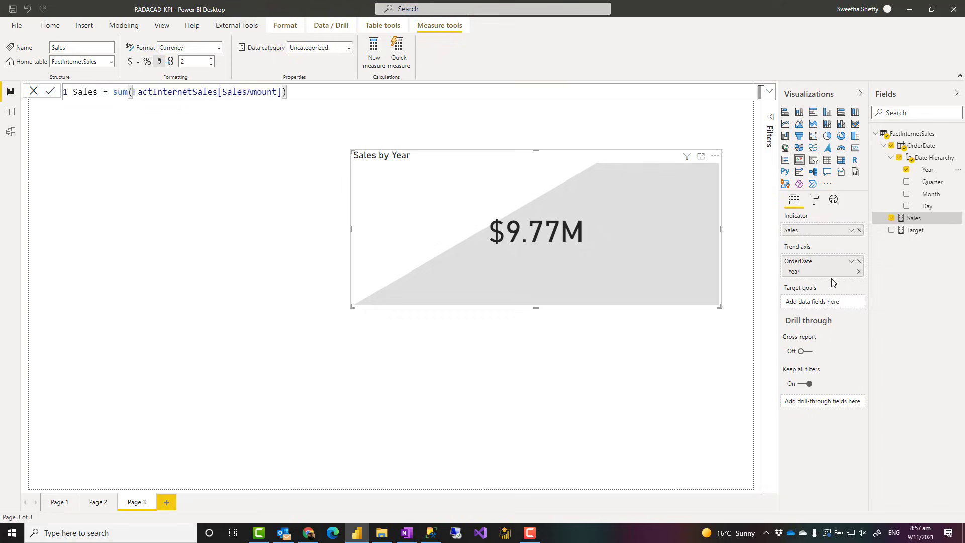
left_click(859, 261)
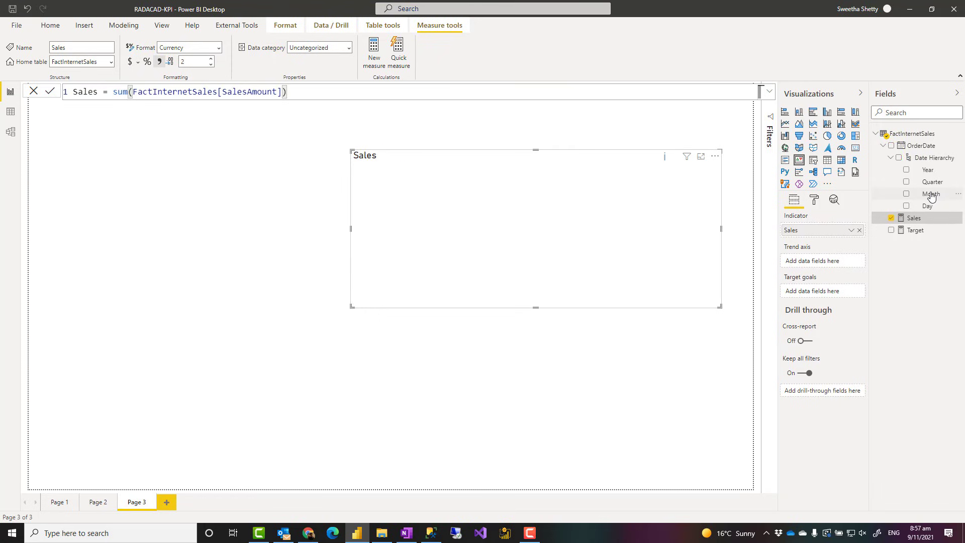
left_click_drag(931, 194, 830, 263)
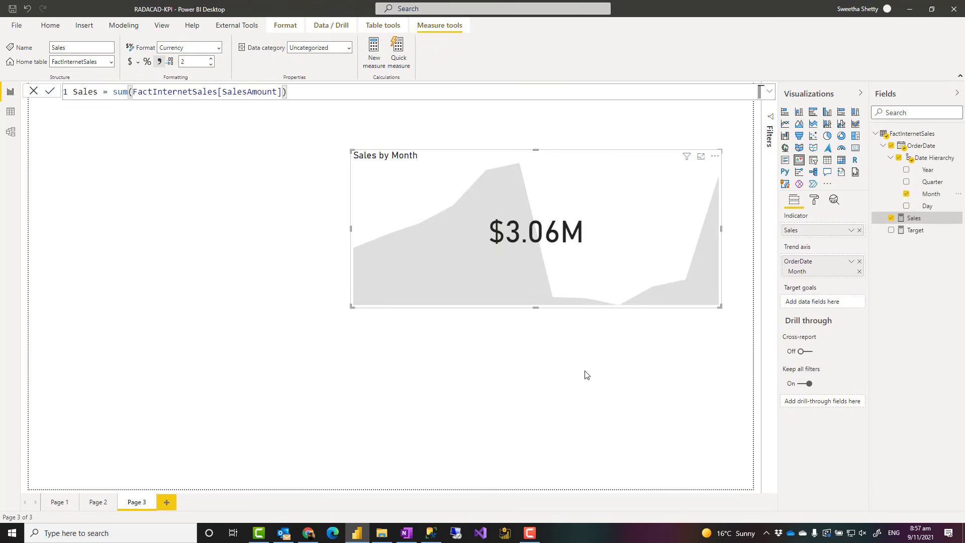
Add a widened area chart below the KPI with Month on the axis and Sales as values
left_click(573, 381)
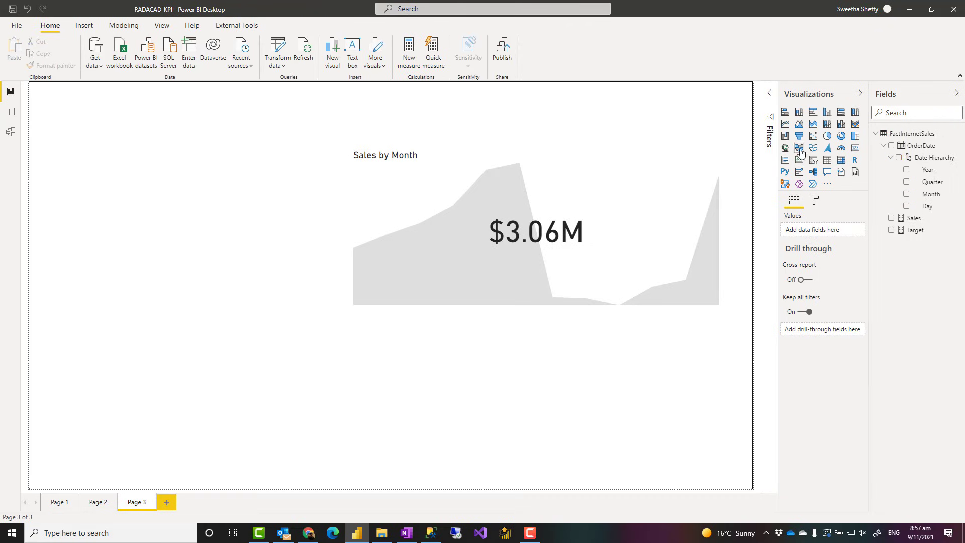
left_click(799, 124)
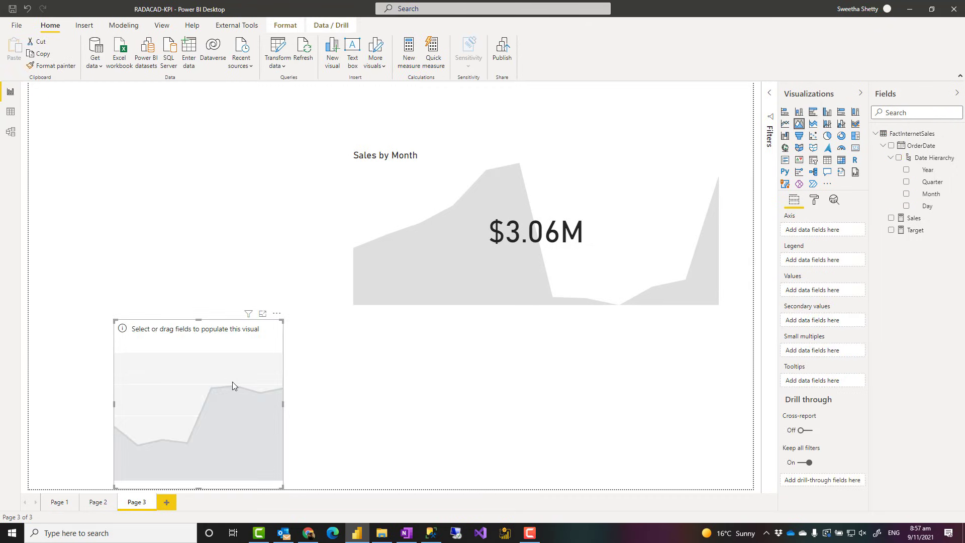
left_click_drag(232, 381, 469, 391)
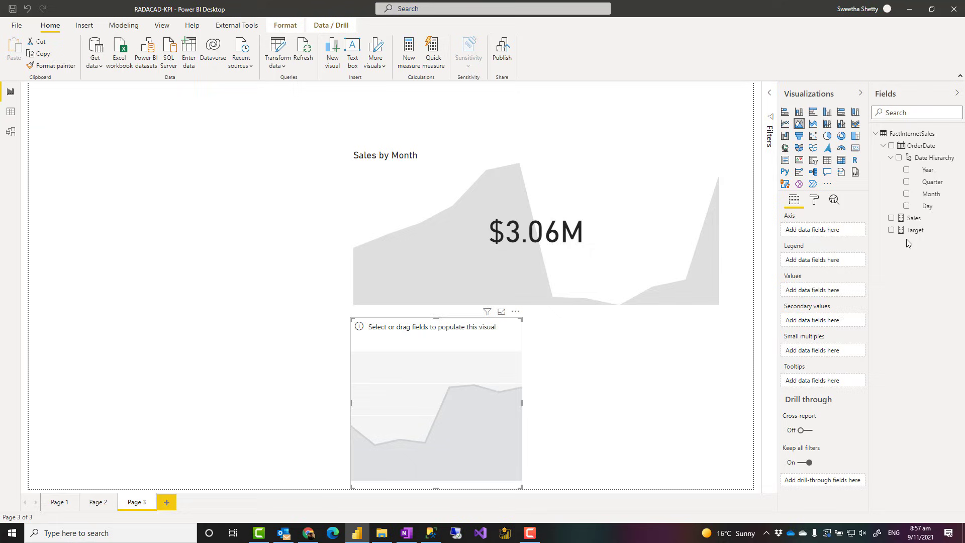
left_click(893, 222)
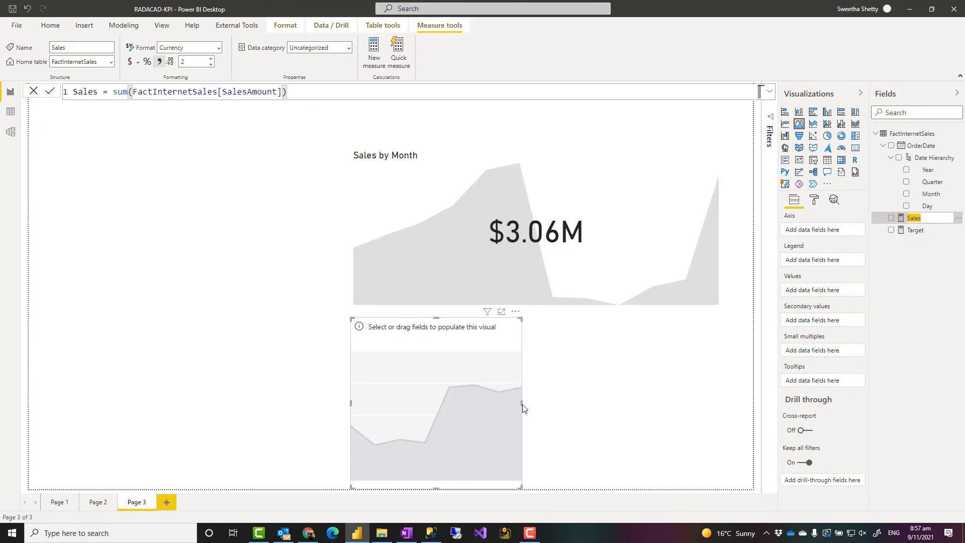
left_click_drag(522, 404, 726, 400)
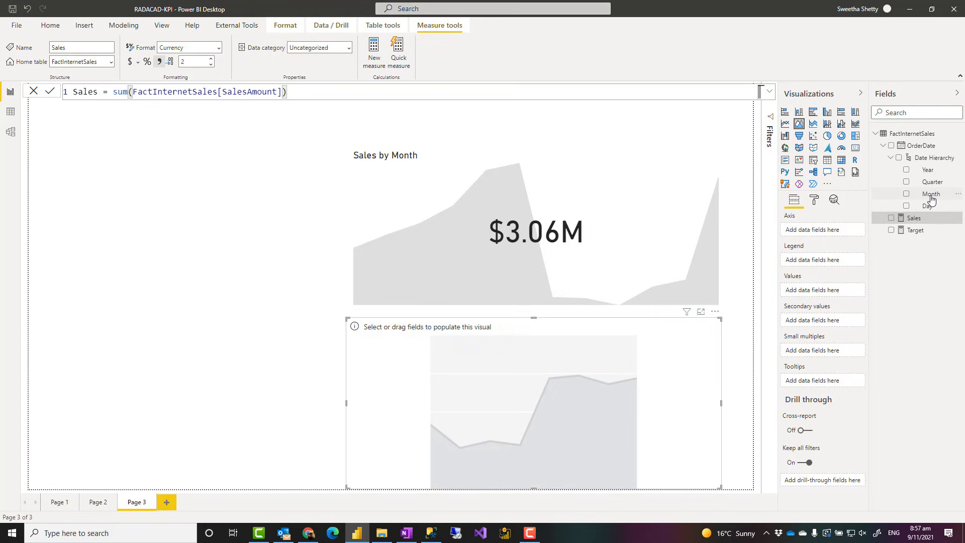
left_click_drag(930, 199, 840, 236)
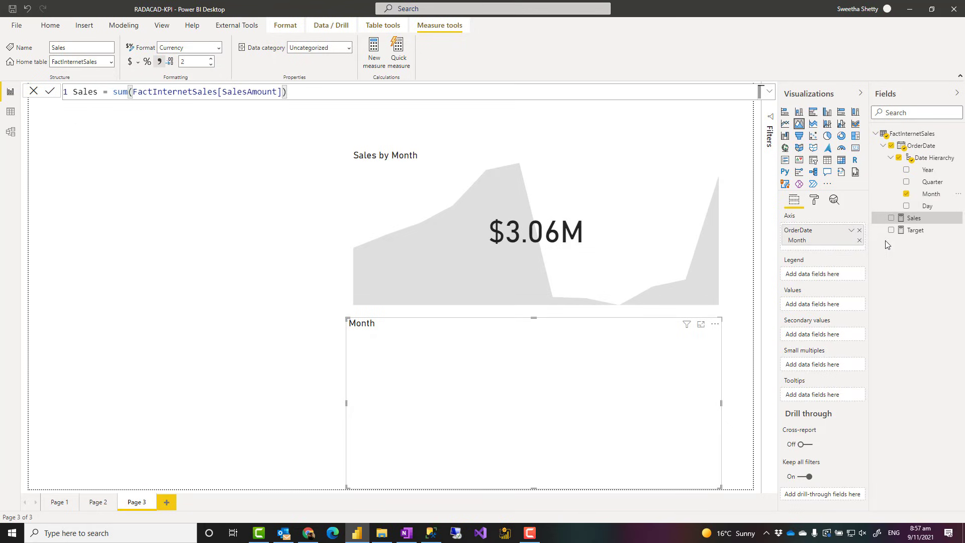
left_click_drag(918, 223, 823, 310)
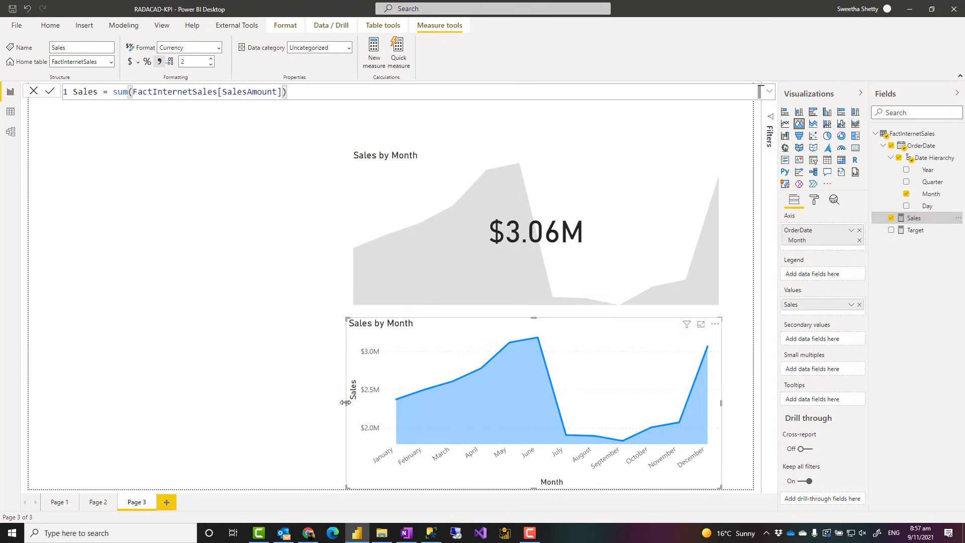
left_click_drag(348, 401, 304, 416)
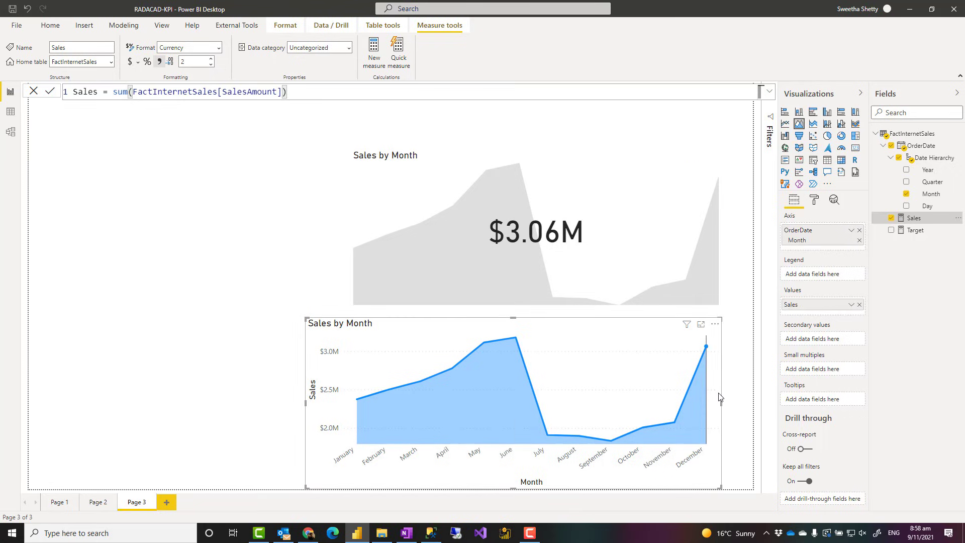
Stretch the area chart slightly right to line up under the KPI, then select the KPI
left_click_drag(722, 403, 736, 408)
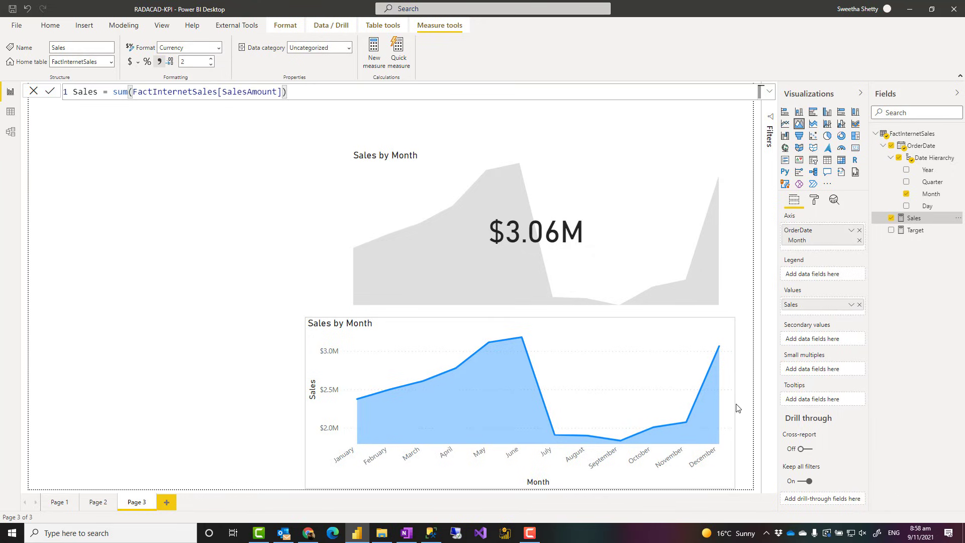
left_click(656, 220)
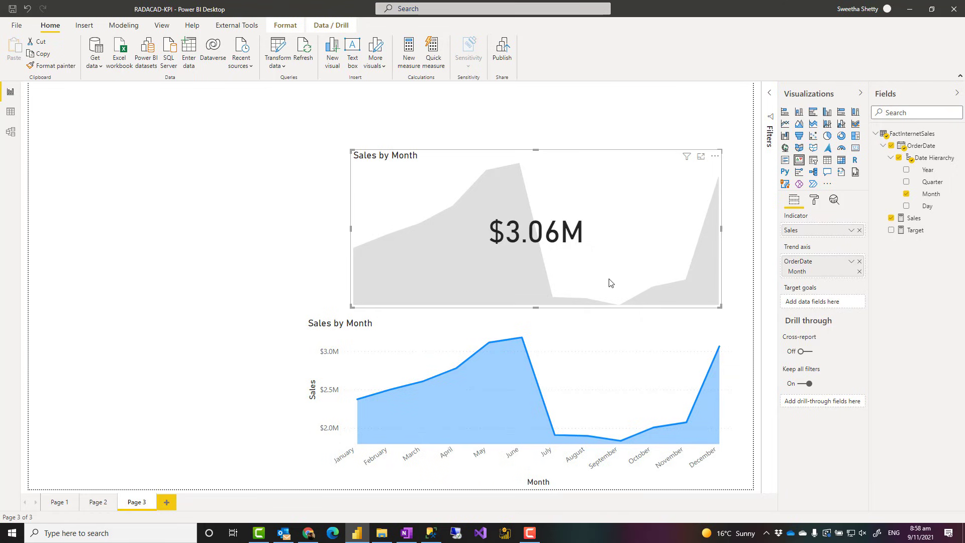
Toggle the KPI's trend axis off and back on and reset its transparency to 20%
left_click(815, 201)
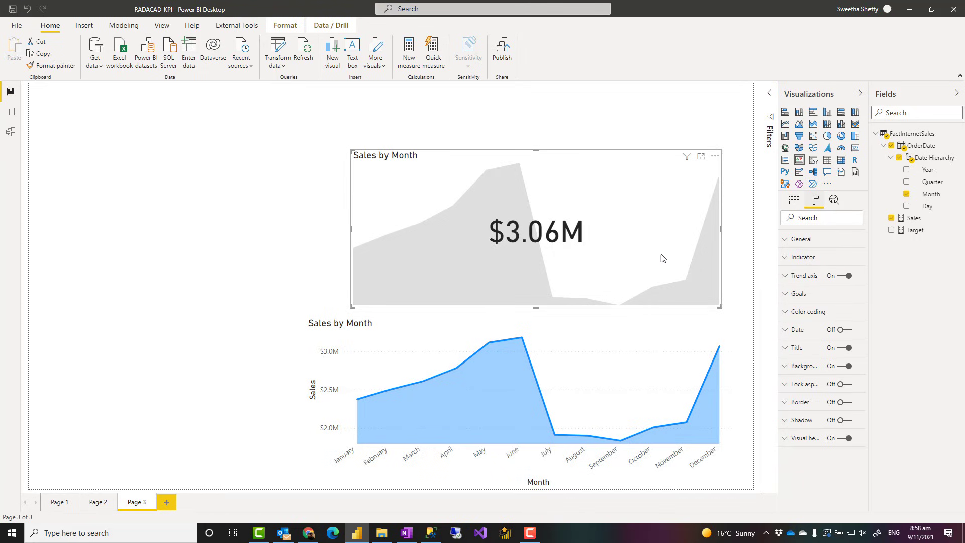
left_click(844, 277)
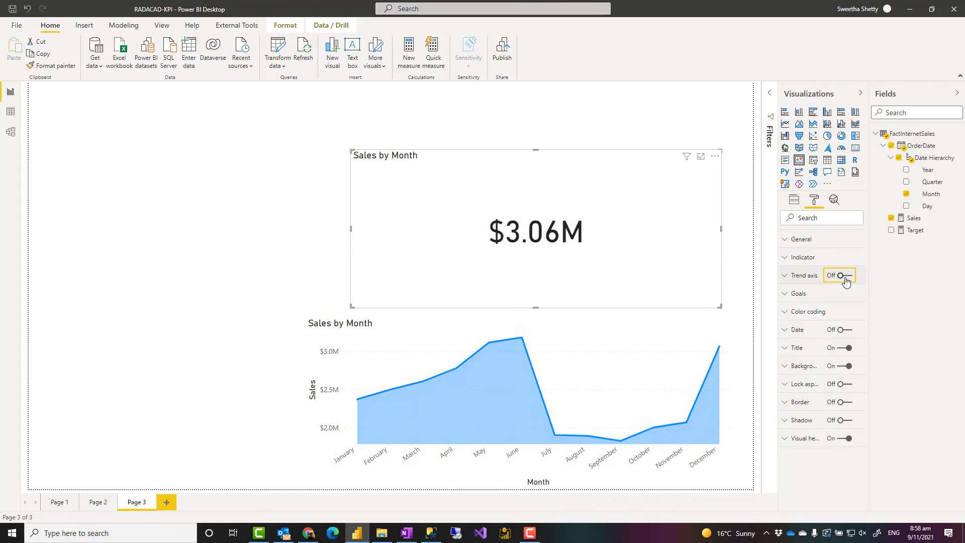
left_click(846, 277)
mouse_move(824, 309)
left_mouse_down()
mouse_move(847, 309)
mouse_move(825, 308)
left_mouse_up()
left_click(826, 334)
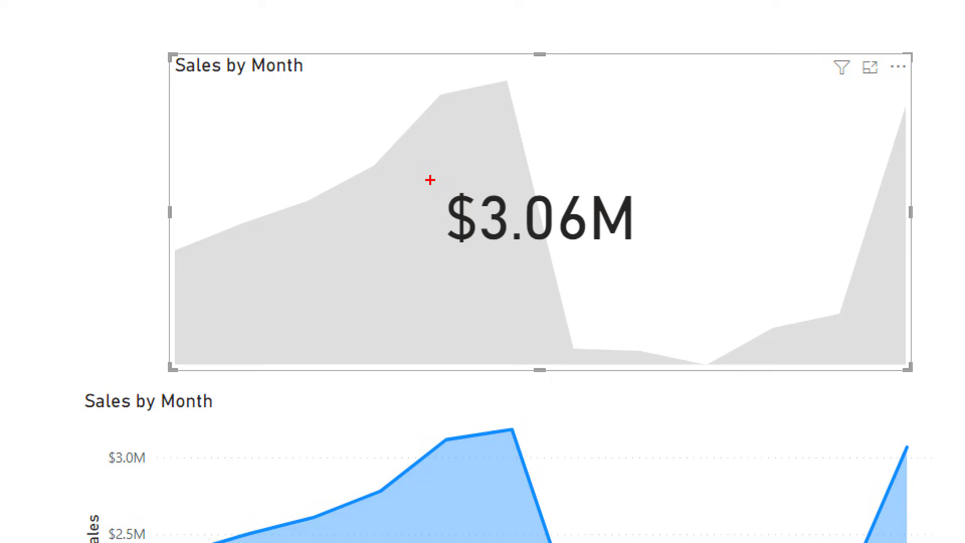
left_click_drag(430, 180, 679, 272)
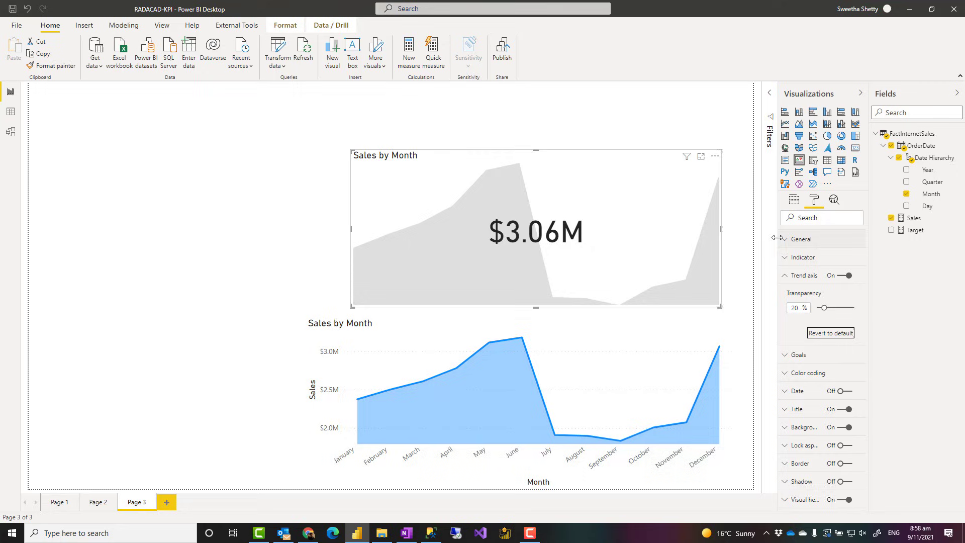
Turn on data labels for the lower Sales by Month chart, then reselect the KPI
left_click(592, 353)
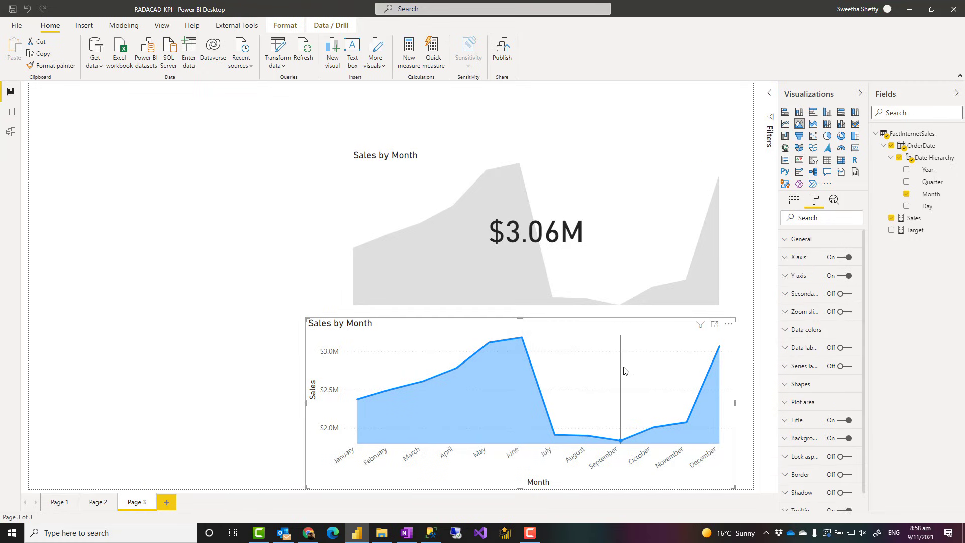
left_click(847, 348)
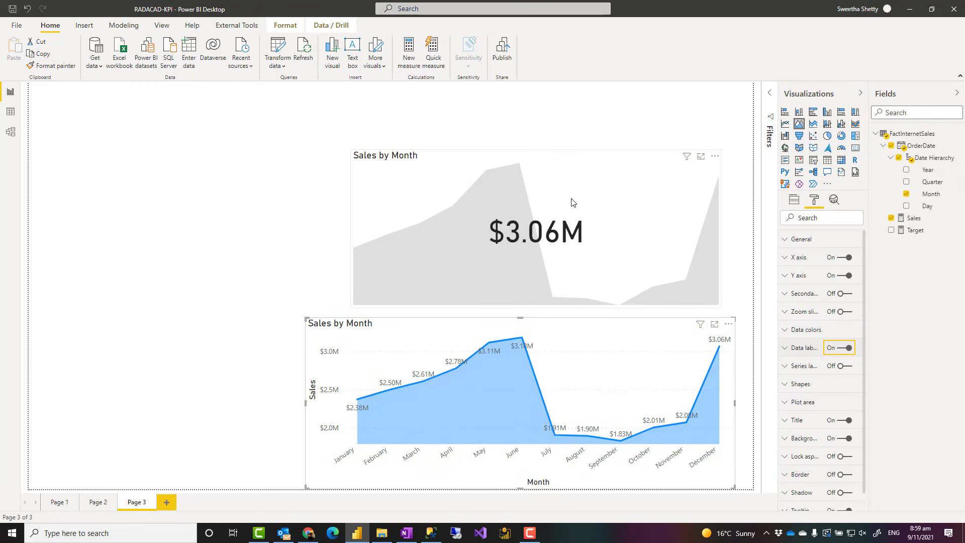
left_click(603, 208)
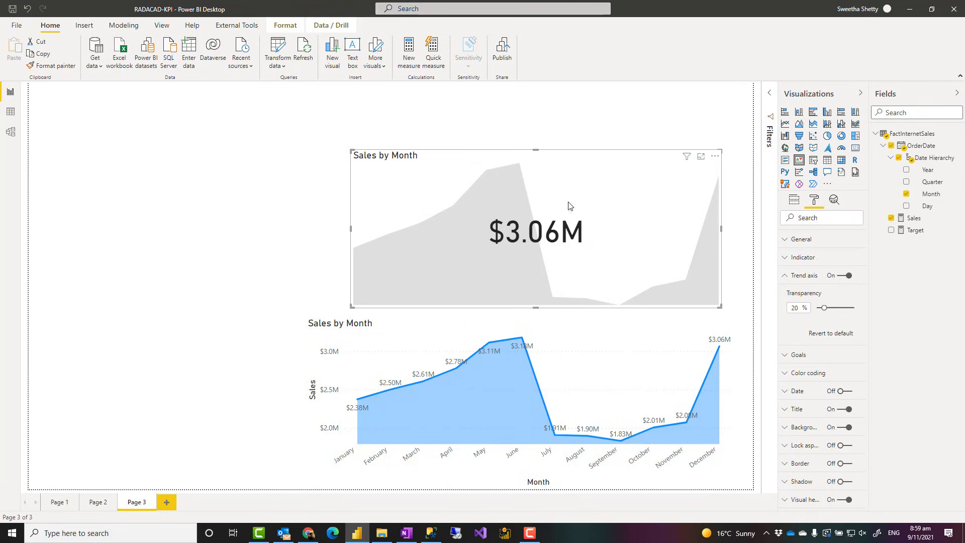
Add a slicer beside the KPI, narrow it, and make it filter by Year
left_click(294, 232)
left_click(813, 160)
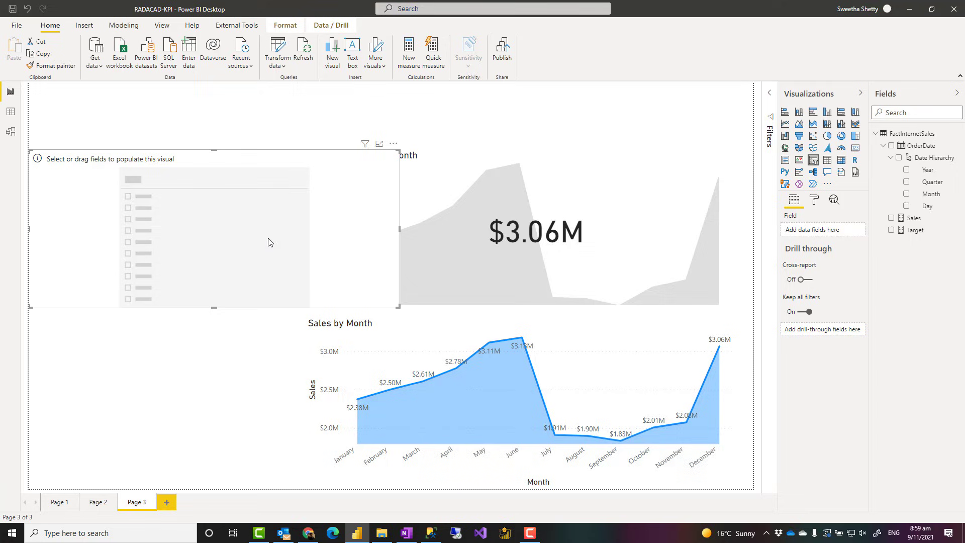
left_click_drag(228, 237, 359, 227)
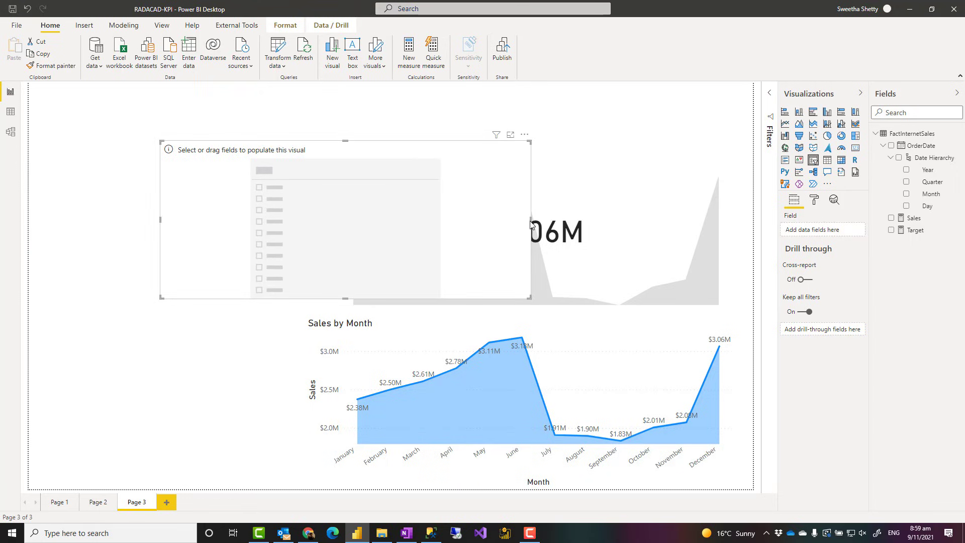
left_click_drag(530, 223, 322, 239)
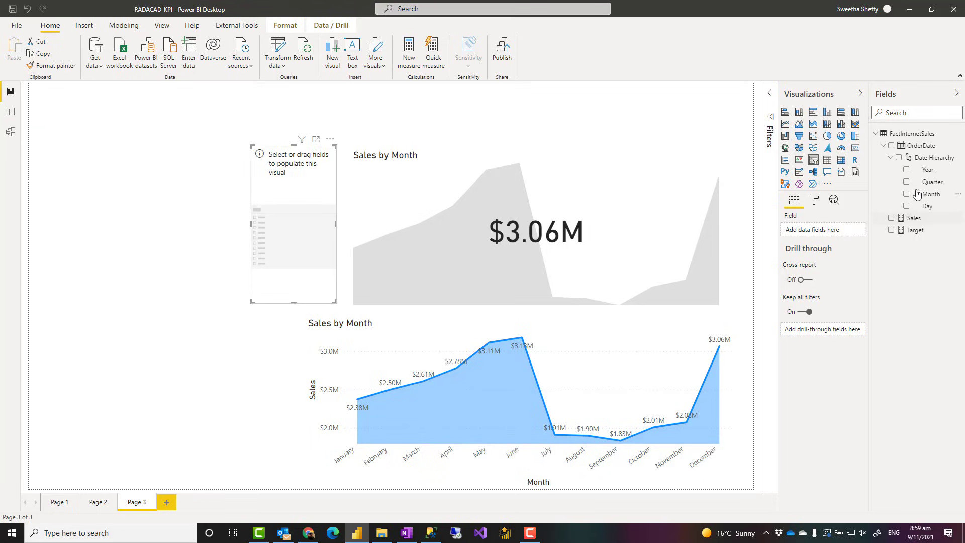
left_click_drag(927, 171, 811, 239)
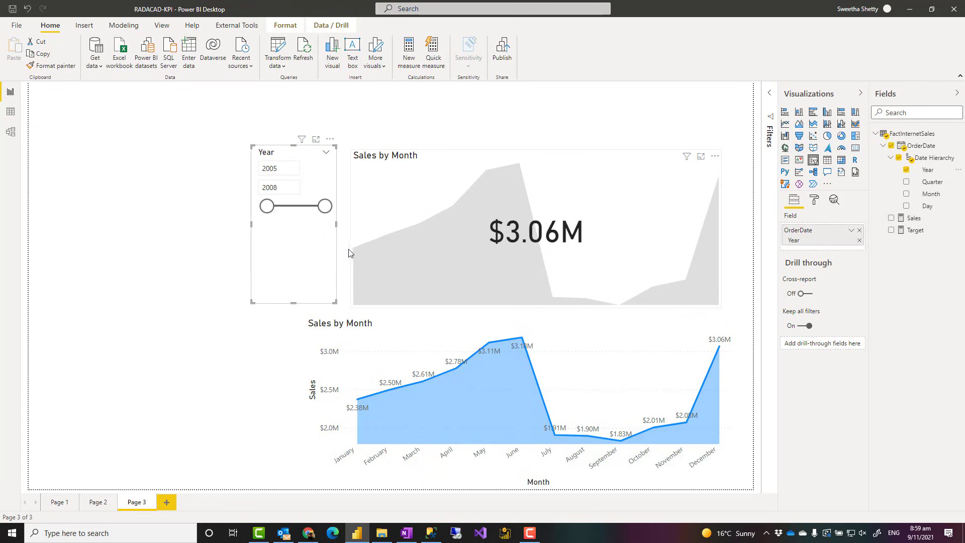
Set the Year slicer to List style with Single select on, then shorten and position it
left_click(327, 152)
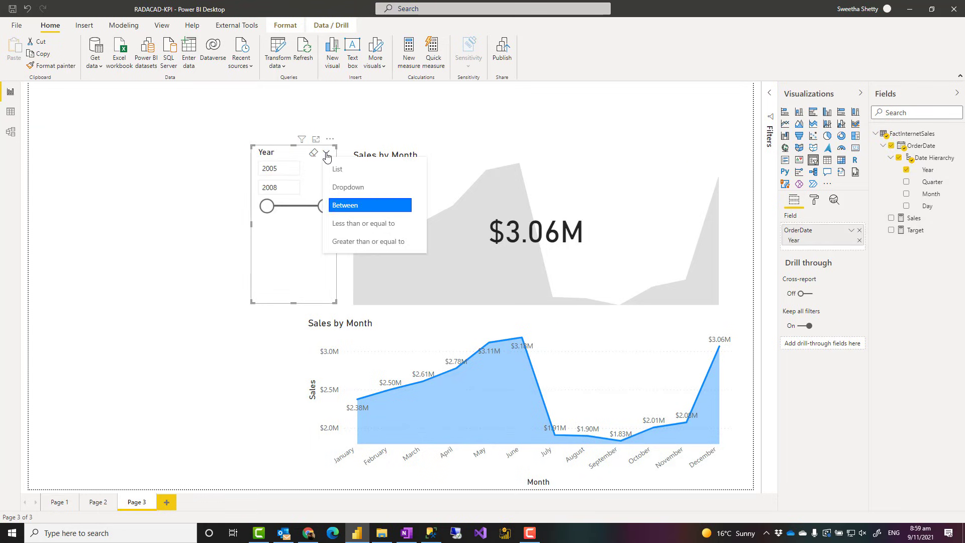
left_click(337, 169)
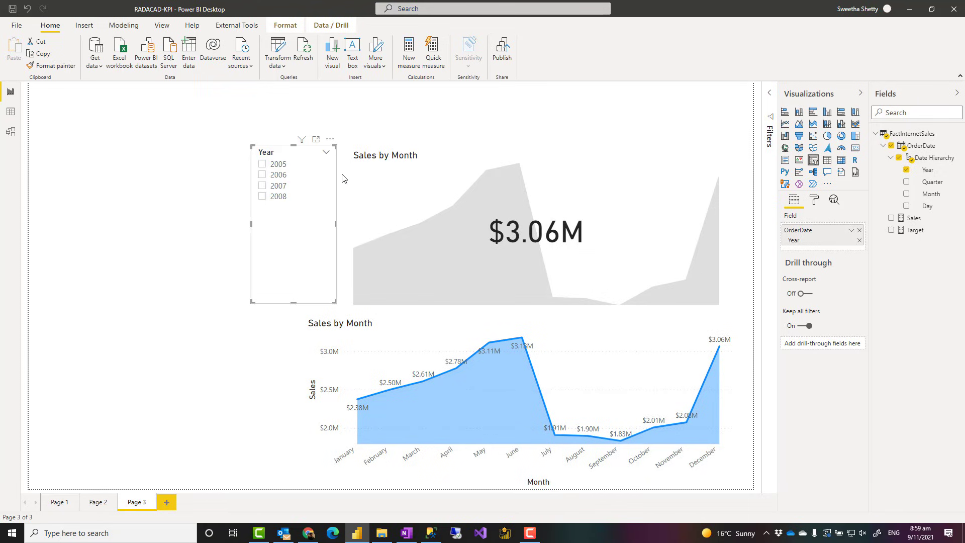
left_click(812, 201)
left_click(806, 257)
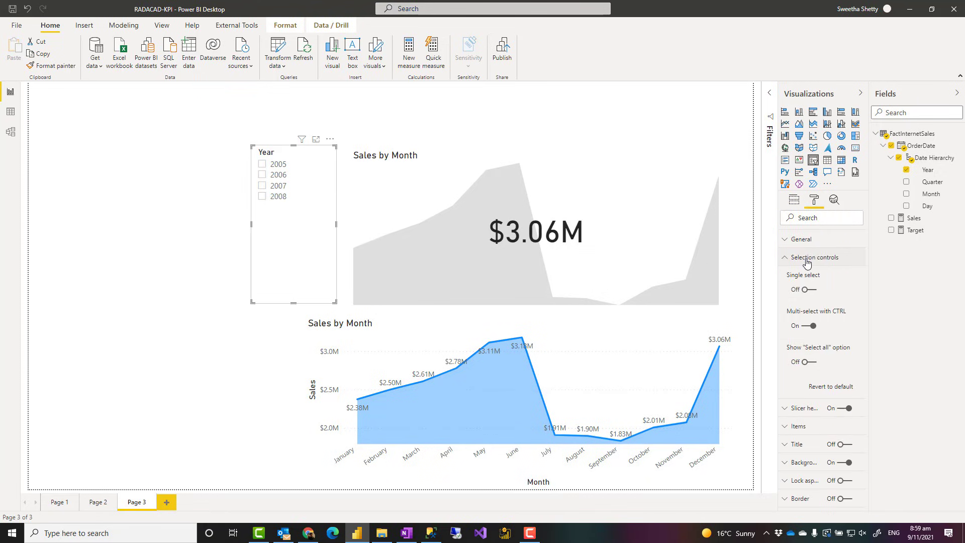
left_click(814, 289)
left_click(804, 259)
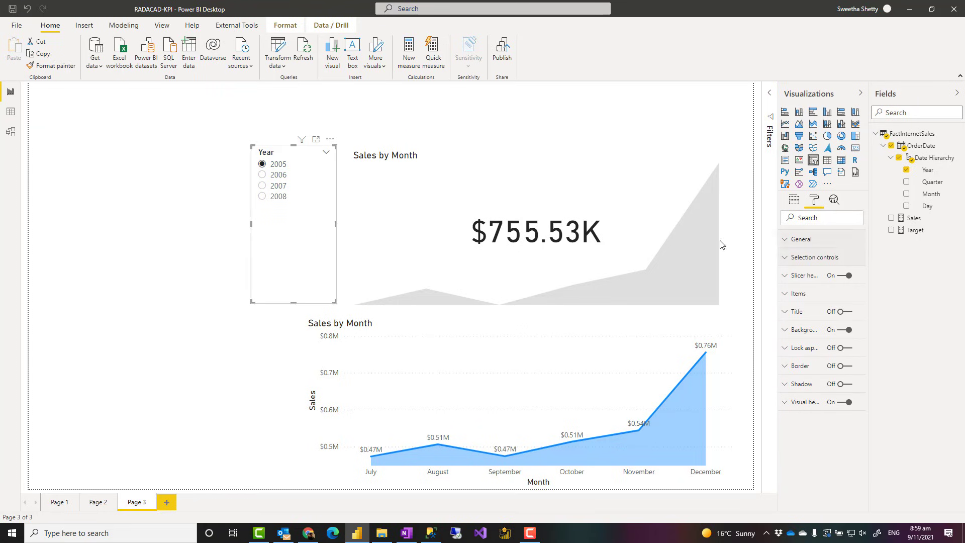
left_click_drag(295, 300, 295, 240)
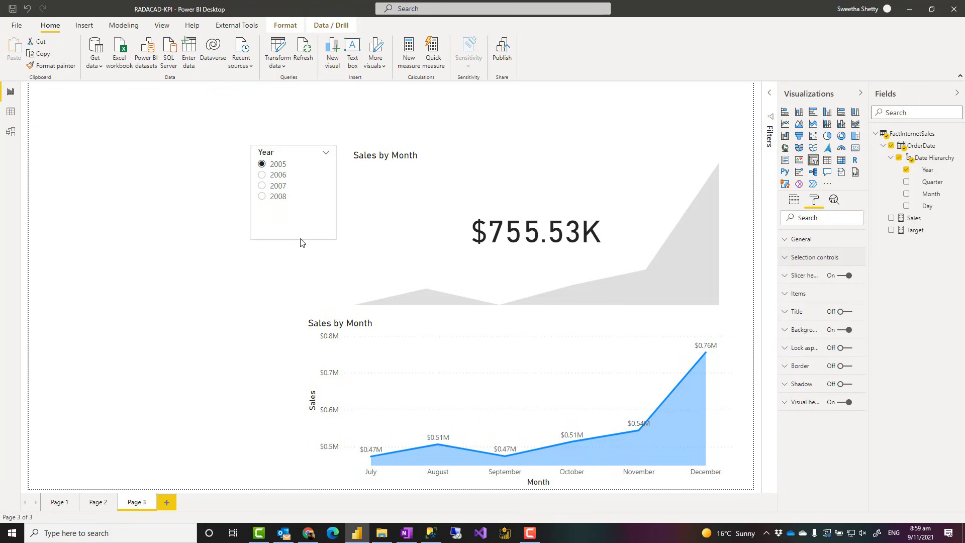
left_click_drag(294, 156, 293, 192)
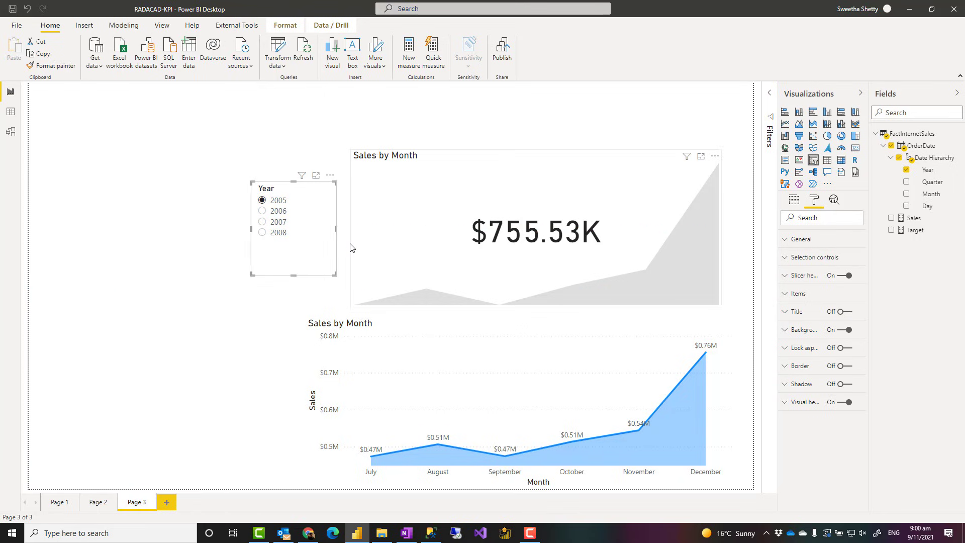
Try 2006 and 2007 in the Year slicer, settle on 2008, then select the chart and KPI
left_click(267, 214)
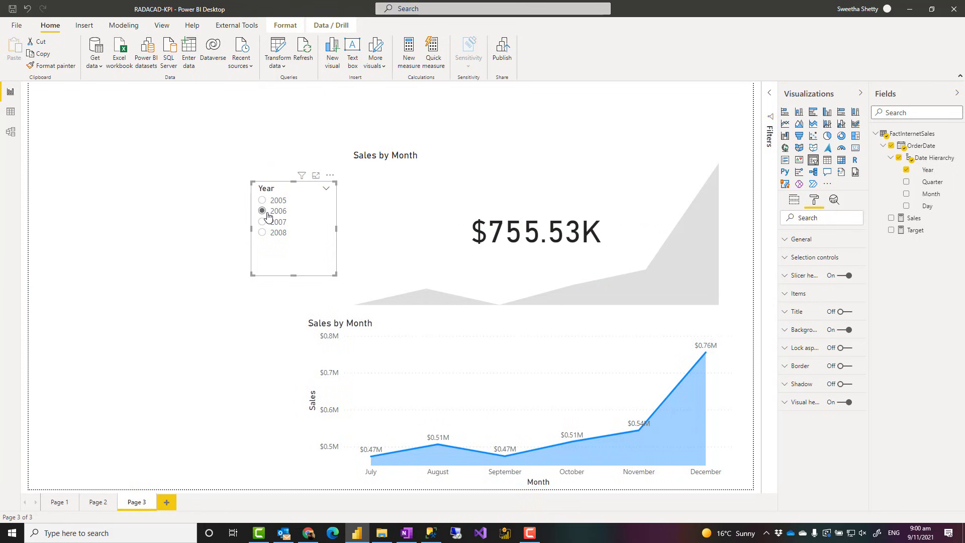
left_click(263, 222)
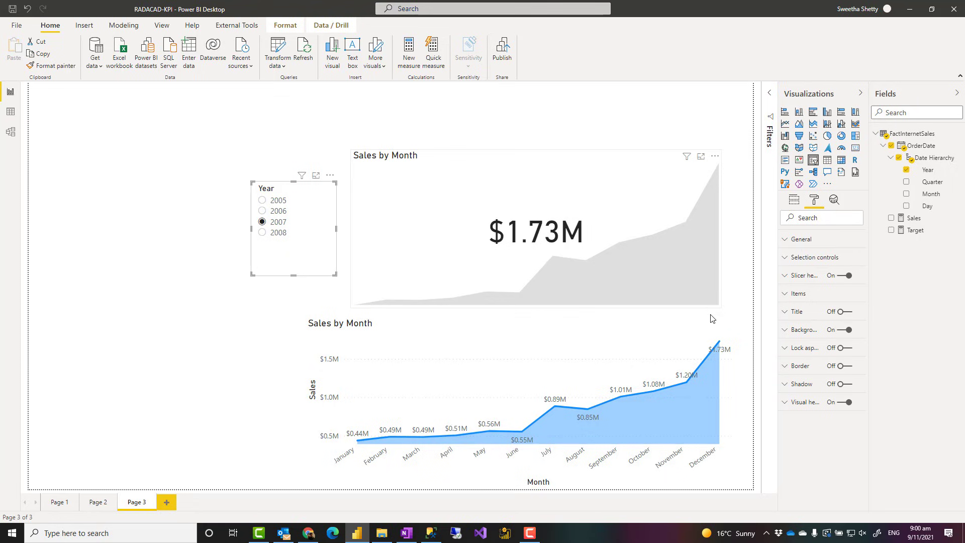
left_click(281, 212)
left_click(277, 222)
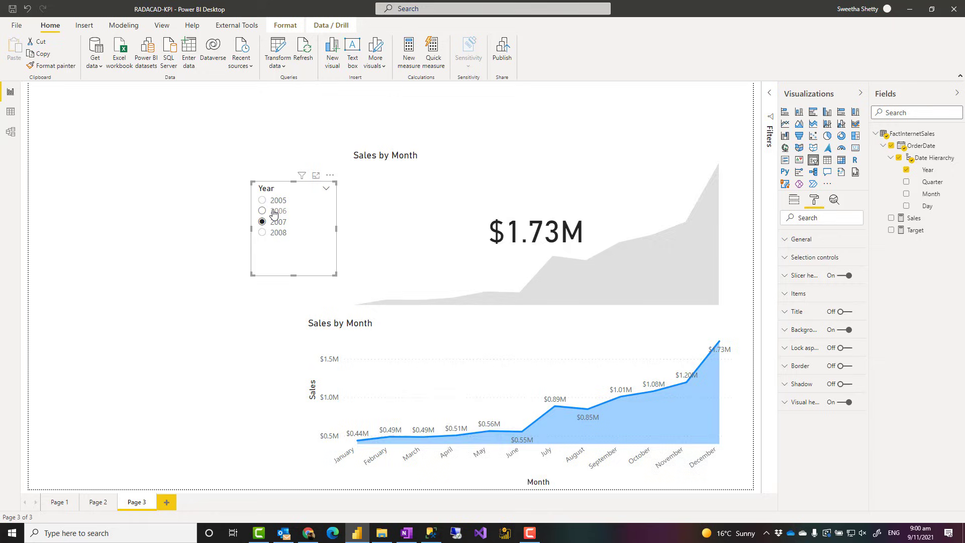
left_click(275, 212)
left_click(279, 234)
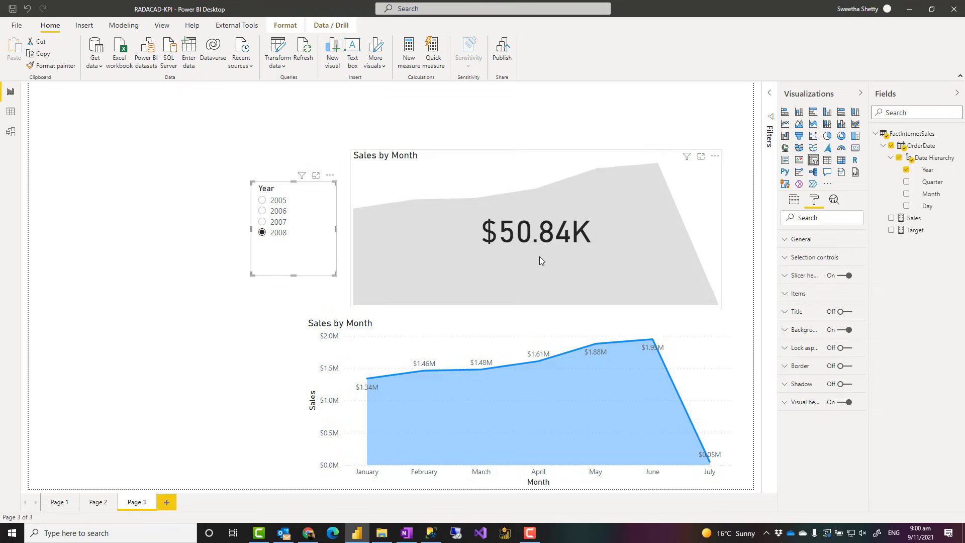
left_click(528, 342)
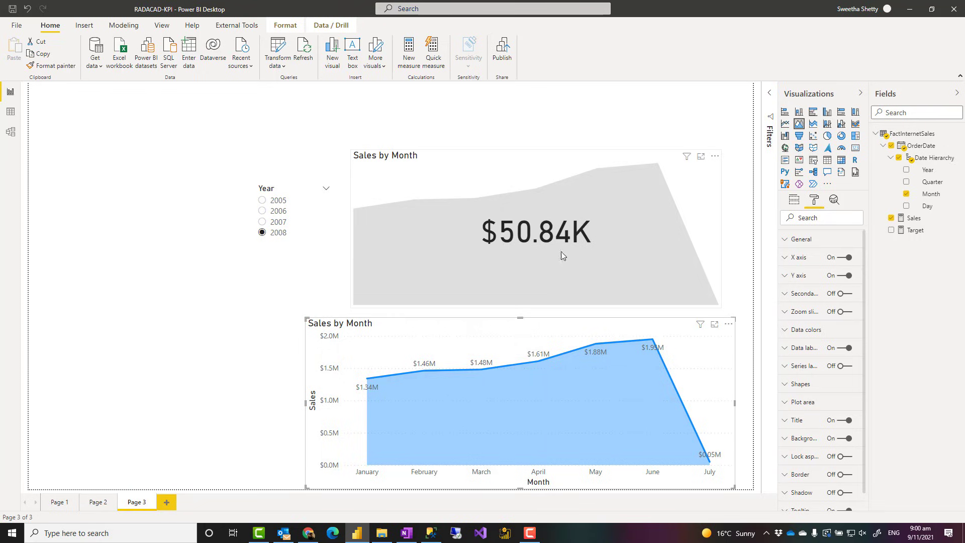
left_click(548, 174)
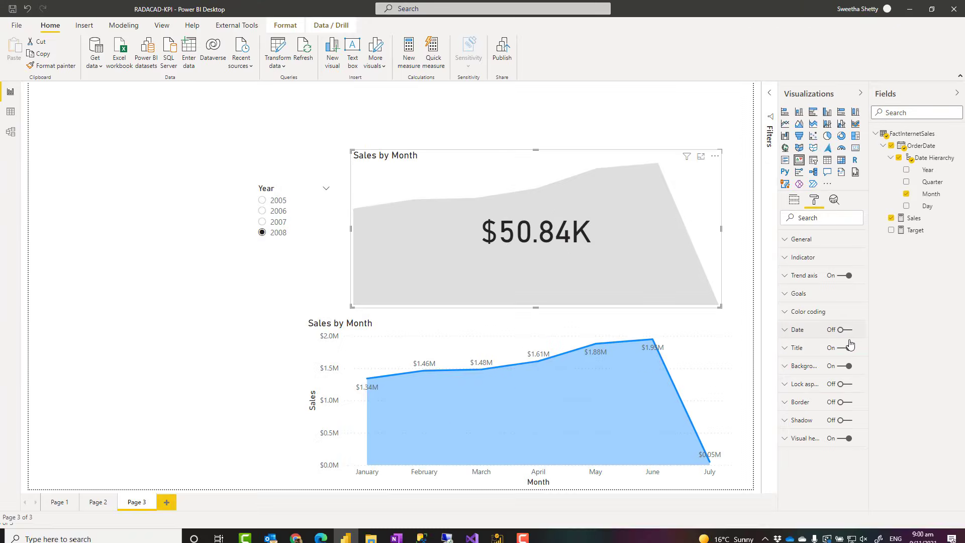
Show the month under the KPI value, then test 2007, 2006 and 2008 in the slicer
left_click(845, 330)
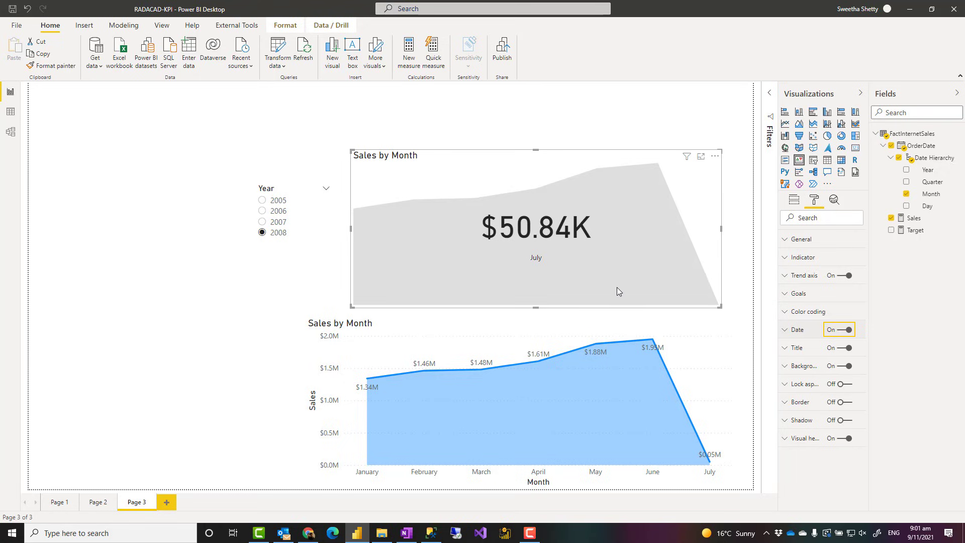
left_click(295, 239)
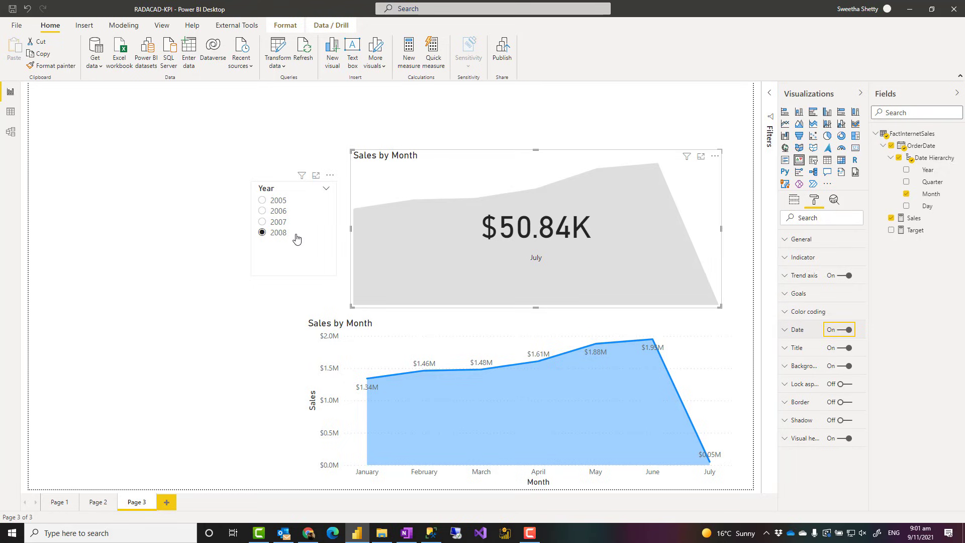
left_click(262, 221)
left_click(261, 211)
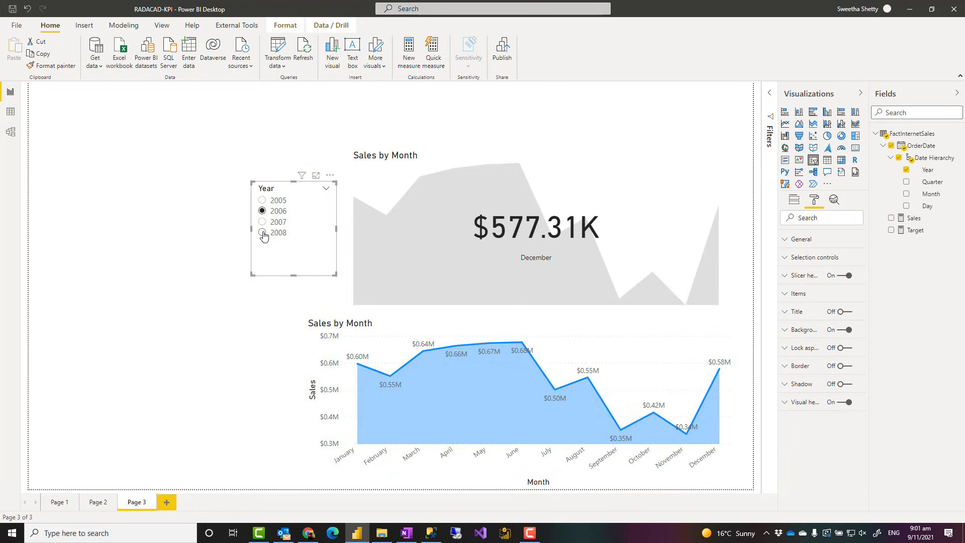
left_click(262, 233)
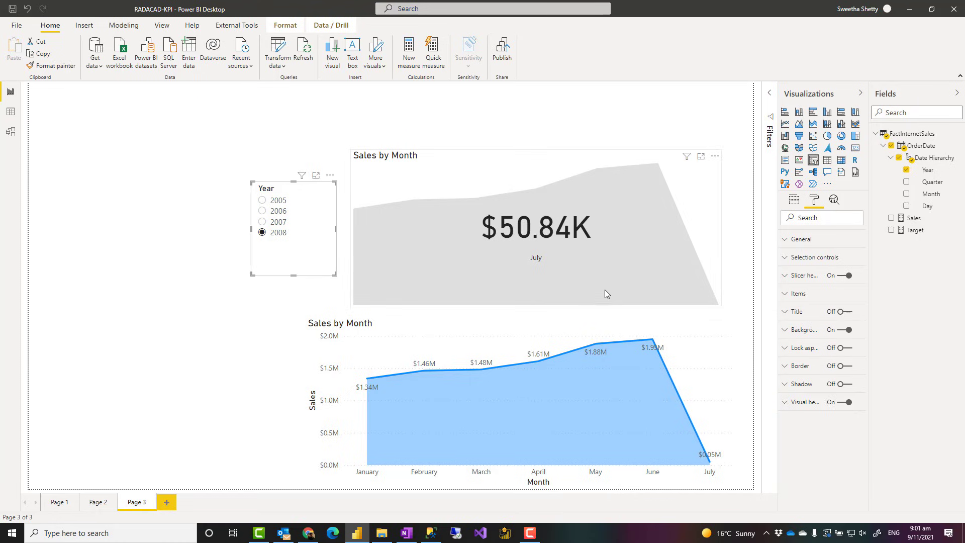
Check the KPI's month label font settings, then select the Sales by Month area chart
left_click(636, 287)
left_click(786, 332)
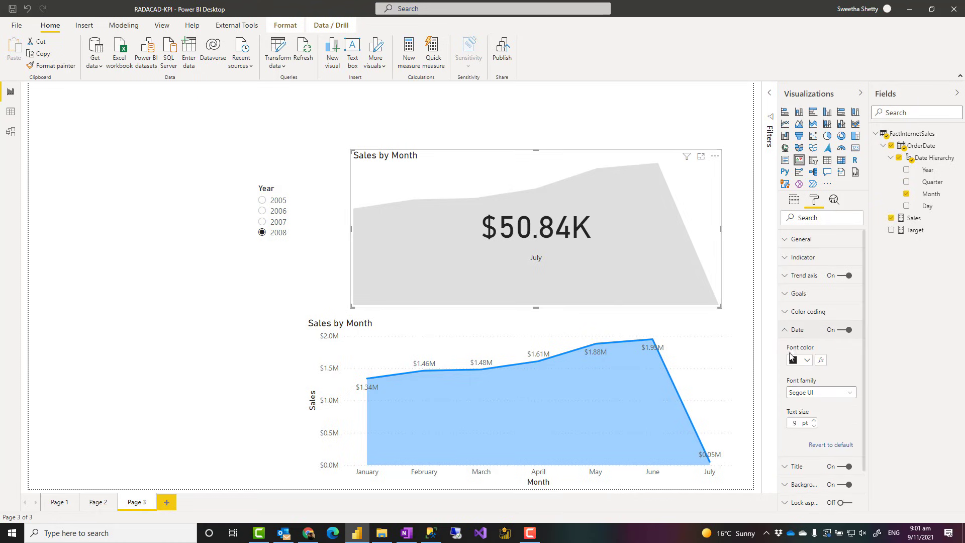
left_click(784, 333)
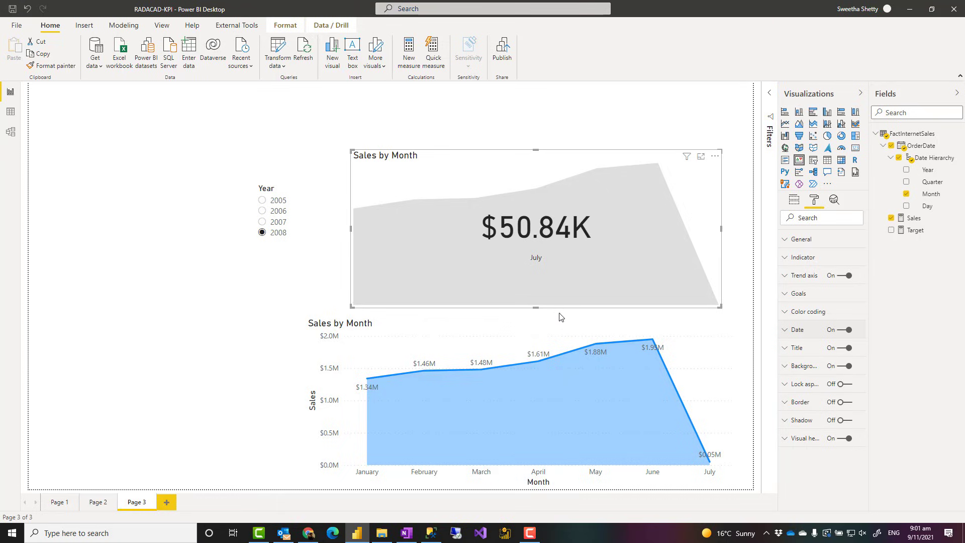
left_click(552, 329)
Delete the area chart, filter to 2007, and set Target as the KPI's goal
key("Delete")
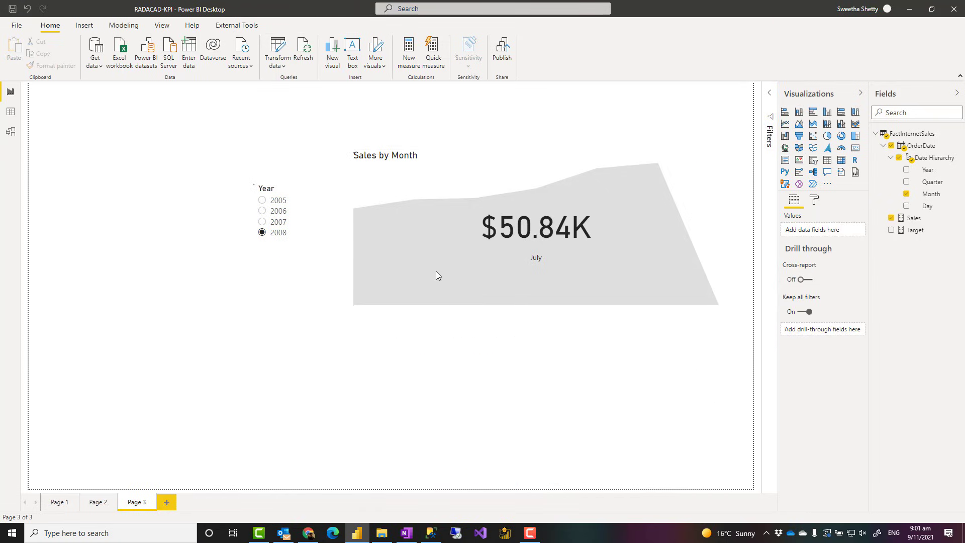
left_click(262, 222)
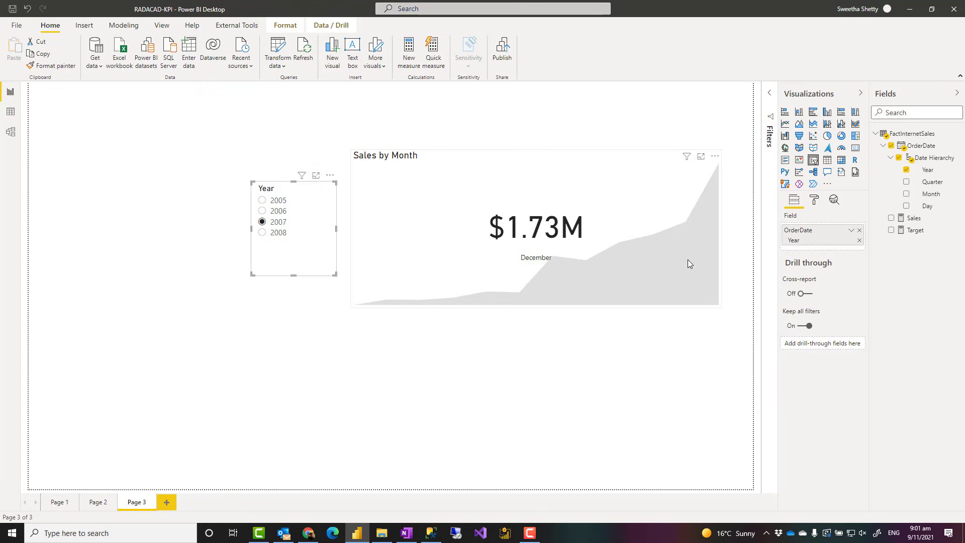
left_click(688, 210)
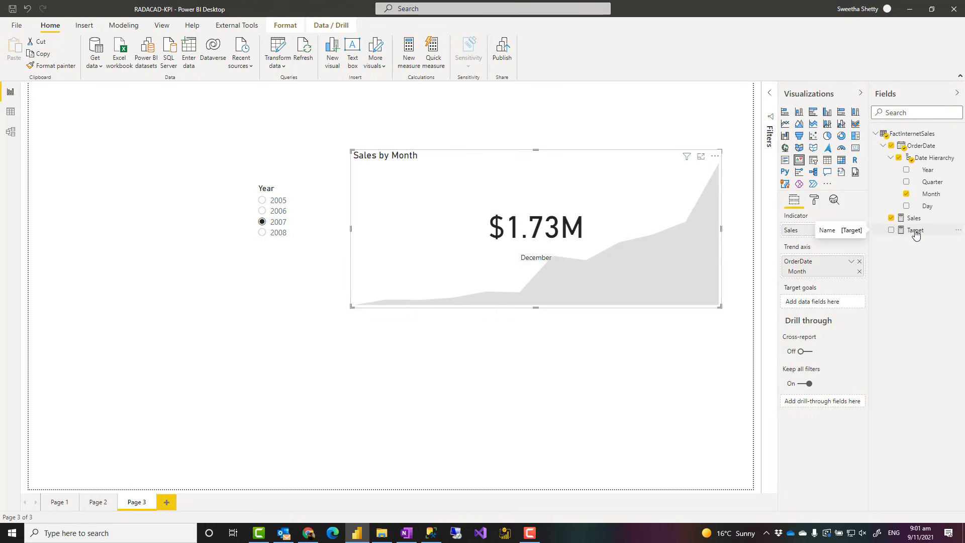
left_click_drag(915, 233, 823, 305)
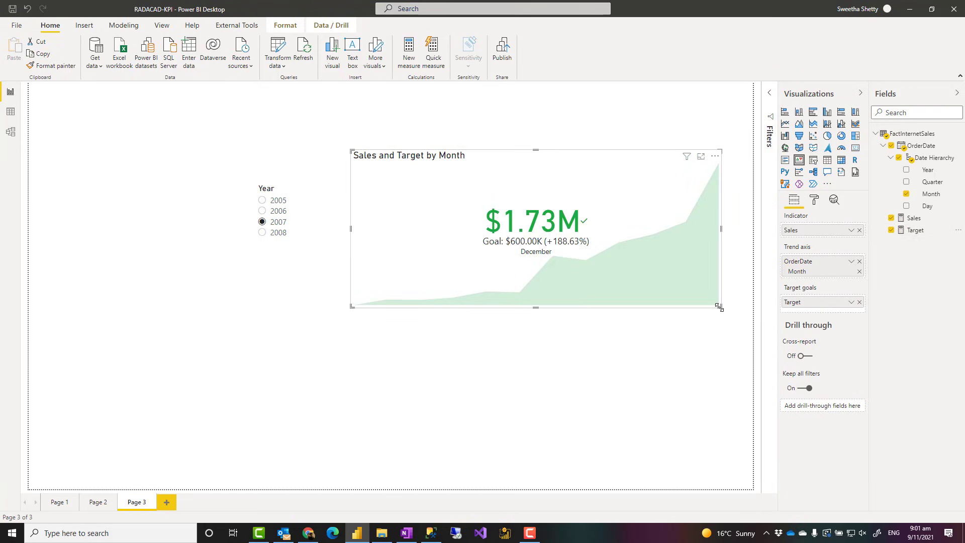
Enlarge and reposition the KPI visual on the page
left_click_drag(719, 306, 728, 362)
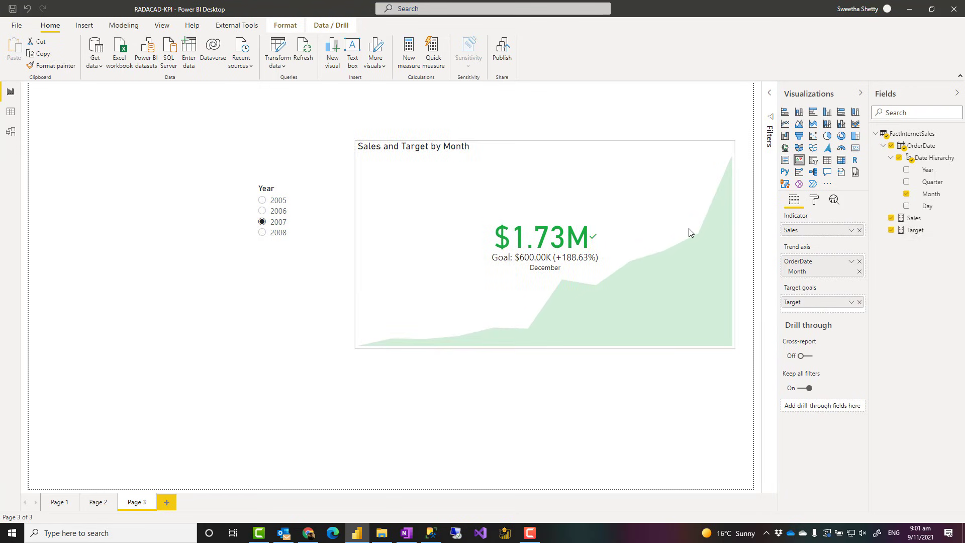
mouse_move(689, 232)
left_mouse_down()
mouse_move(699, 229)
mouse_move(682, 226)
left_mouse_up()
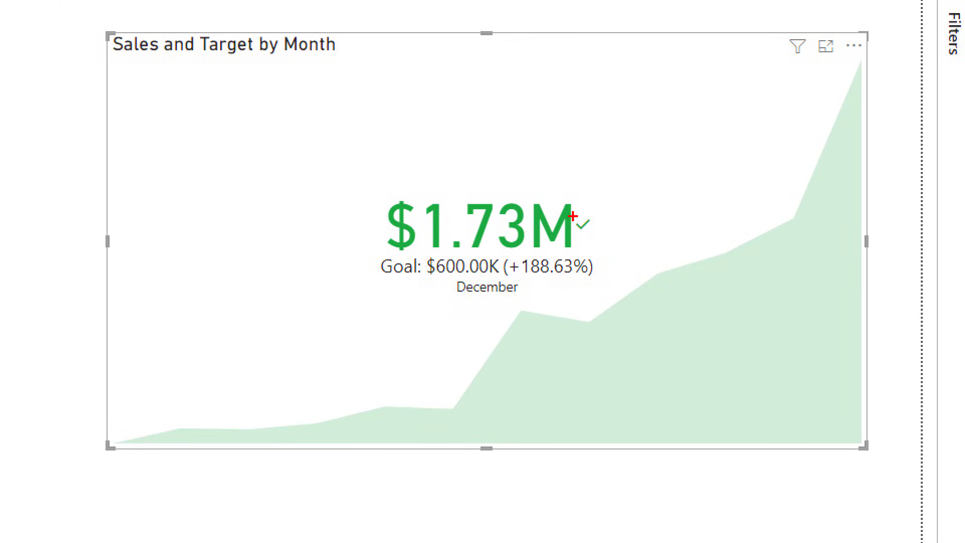
left_click_drag(573, 216, 594, 231)
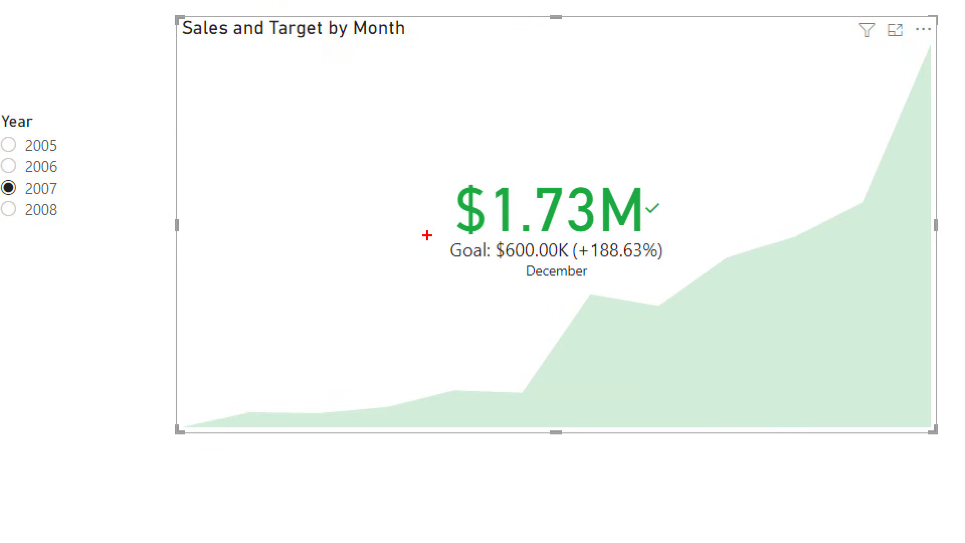
left_click_drag(471, 244, 591, 261)
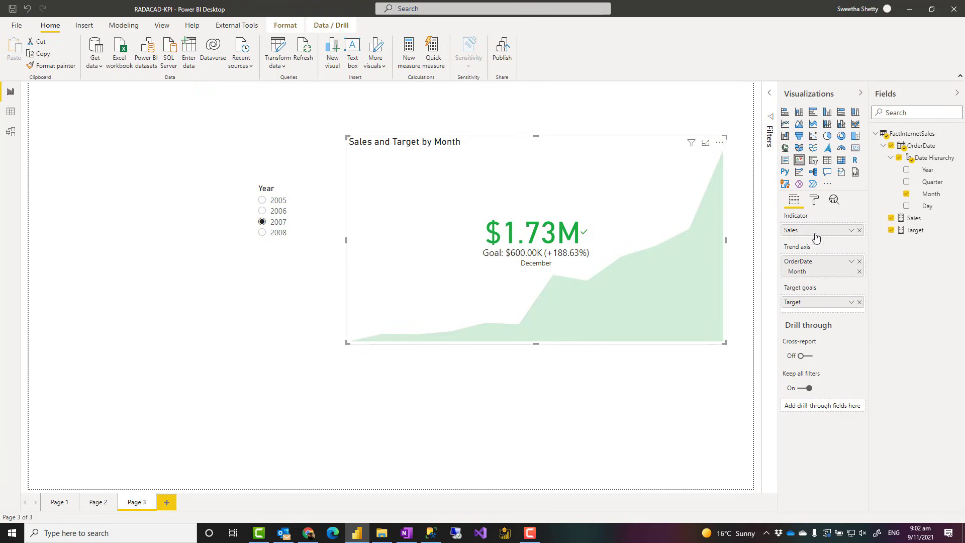
Rename the KPI's goal label from Goal to Target
left_click(814, 200)
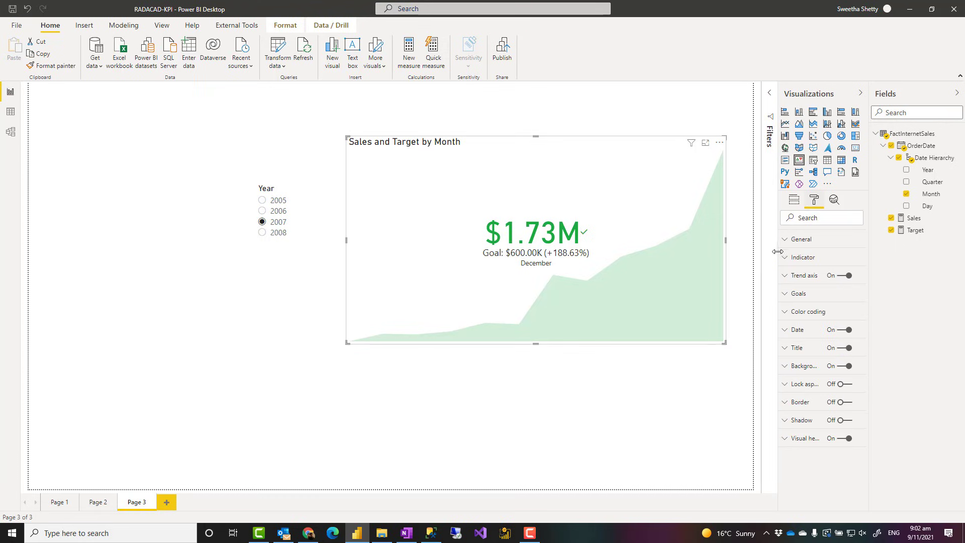
left_click(791, 297)
left_click(809, 327)
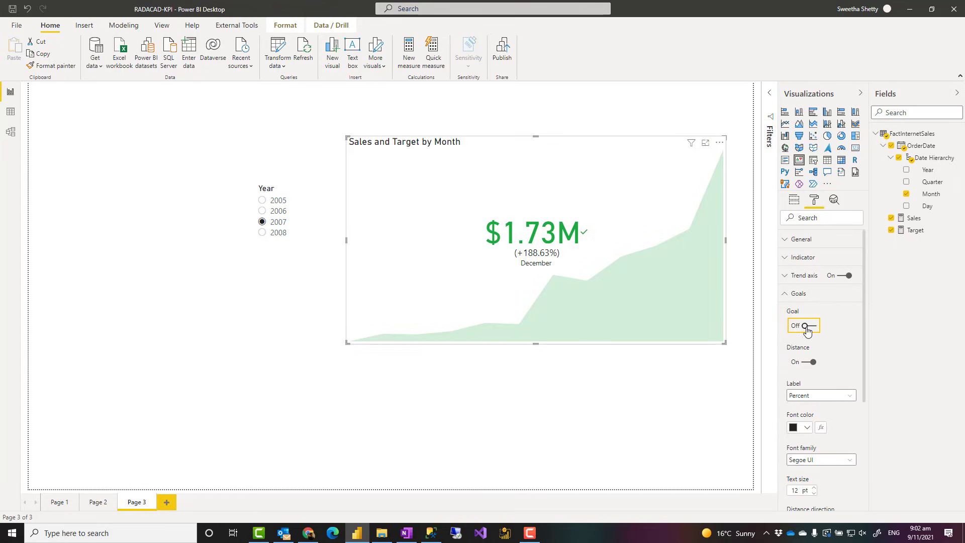
left_click(809, 327)
left_click(803, 359)
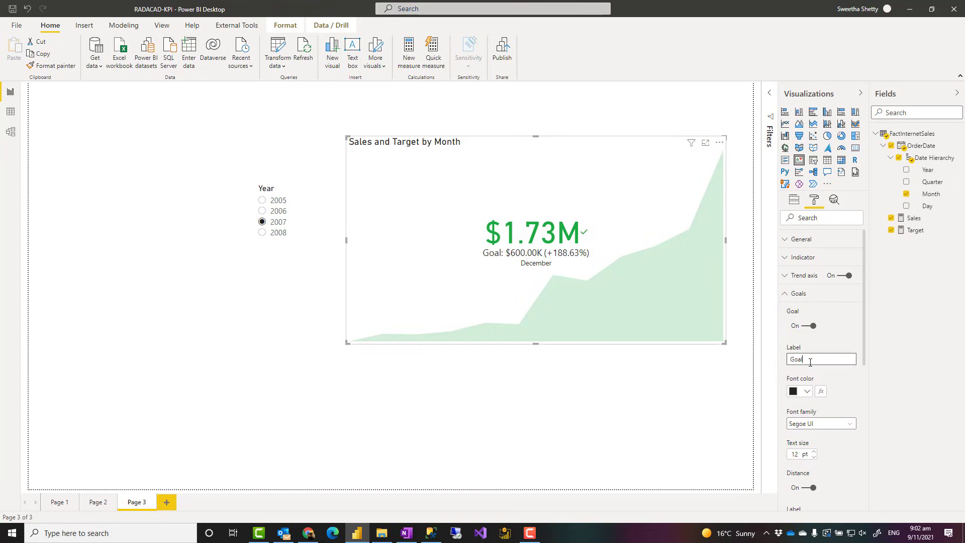
double_click(804, 359)
type("Target")
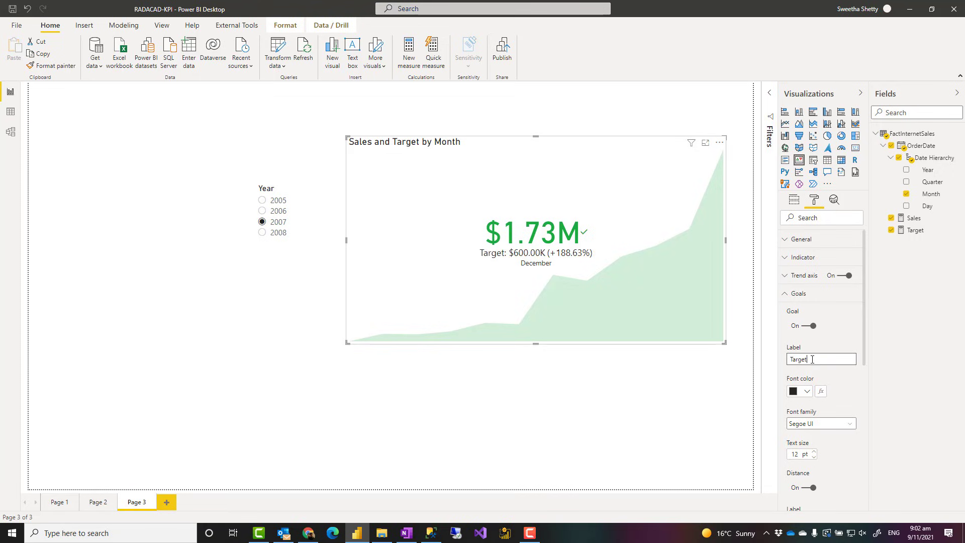
Keep the goal distance shown and colour its (+188.63%) text orange
scroll(814, 349, "down", 2)
scroll(812, 331, "down", 2)
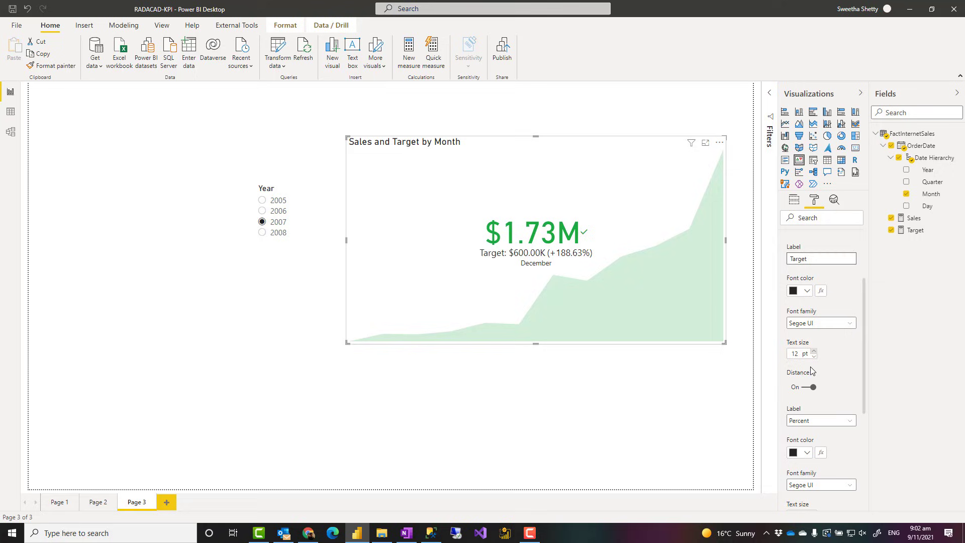
left_click(807, 391)
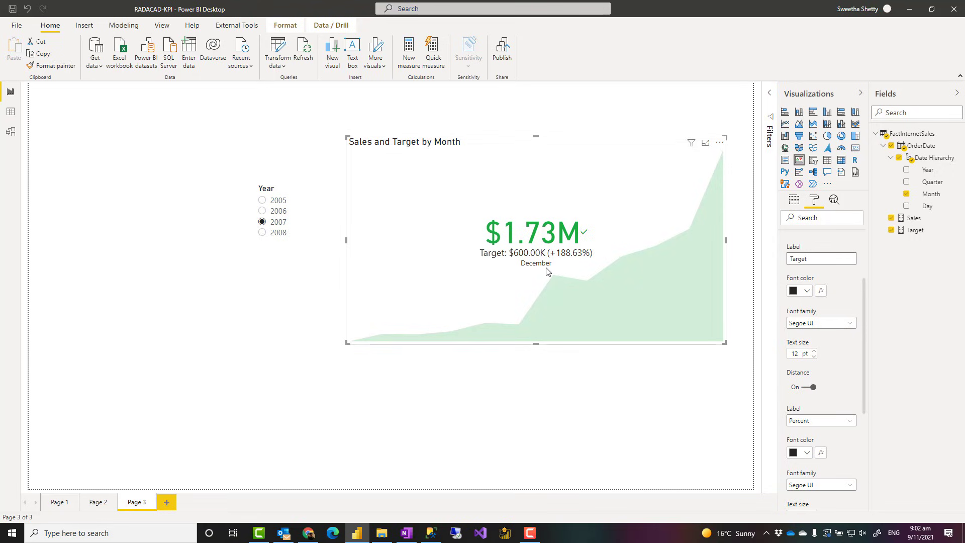
left_click(812, 391)
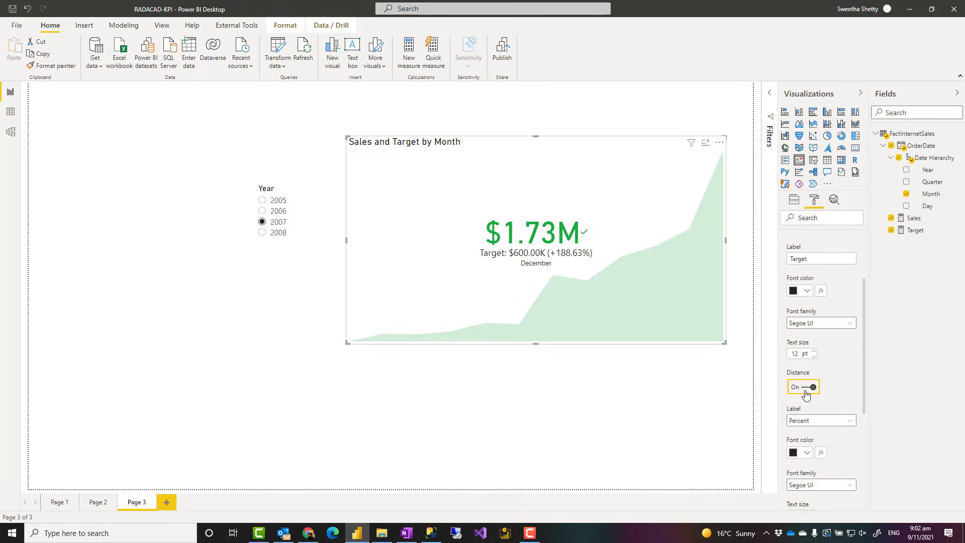
scroll(805, 393, "down", 1)
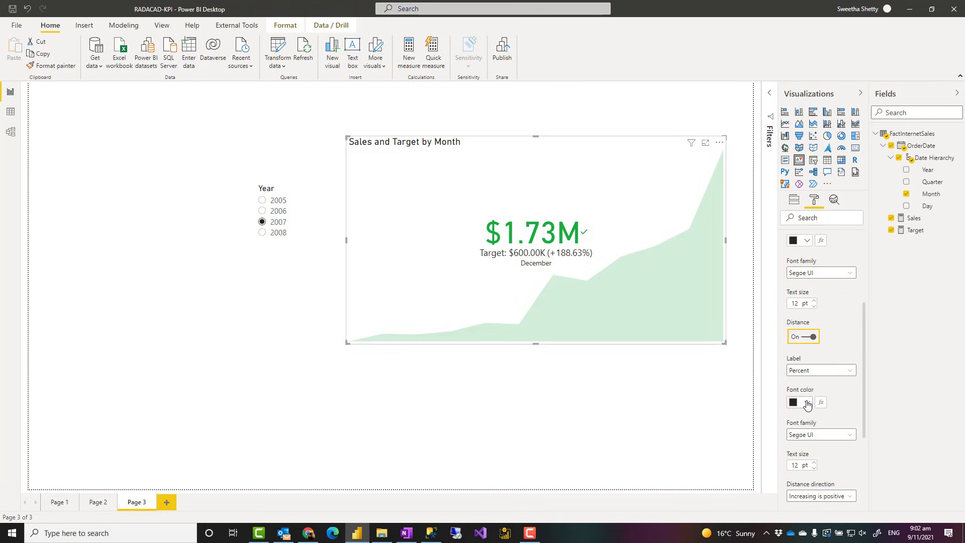
left_click(807, 403)
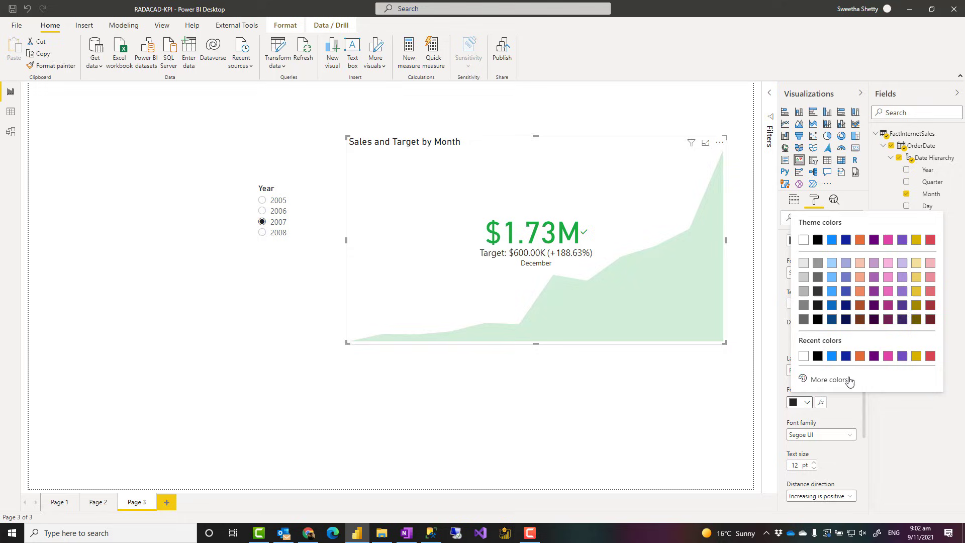
left_click(858, 359)
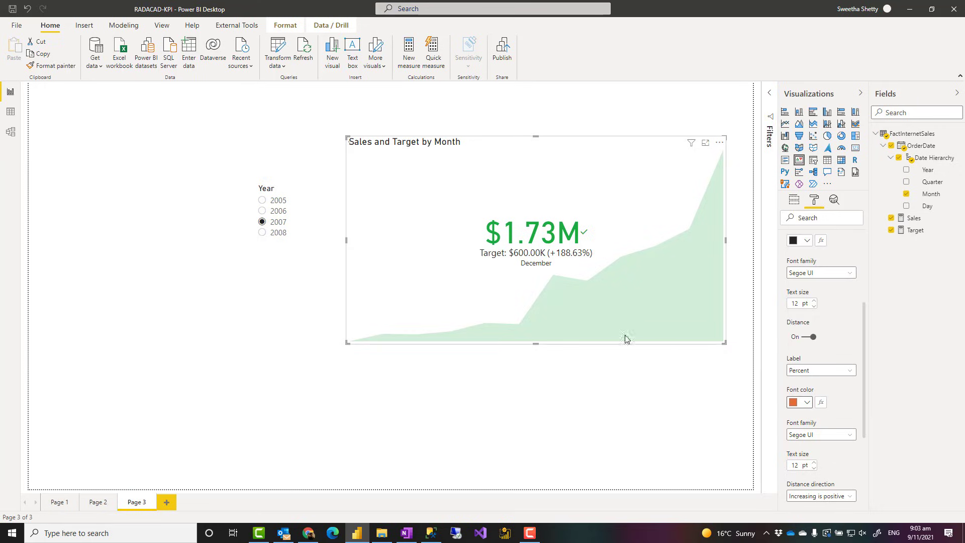
left_click(474, 406)
left_click(436, 285)
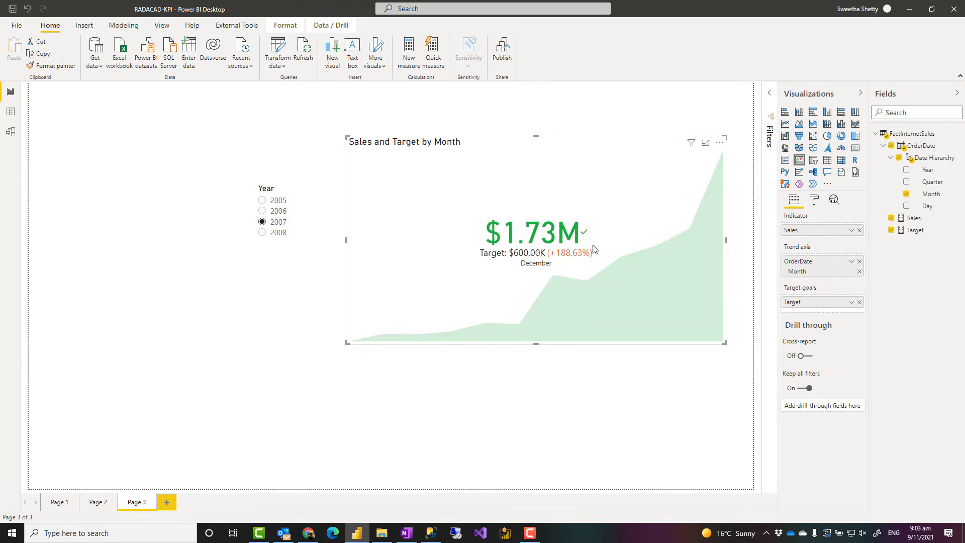
Reveal the KPI's Color coding options and adjust the KPI visual's size and position
left_click(814, 202)
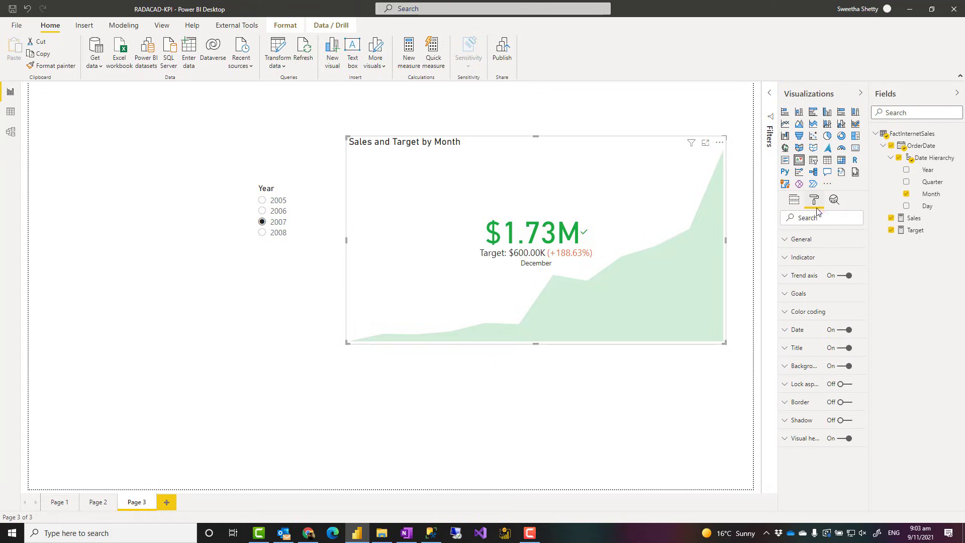
left_click(821, 313)
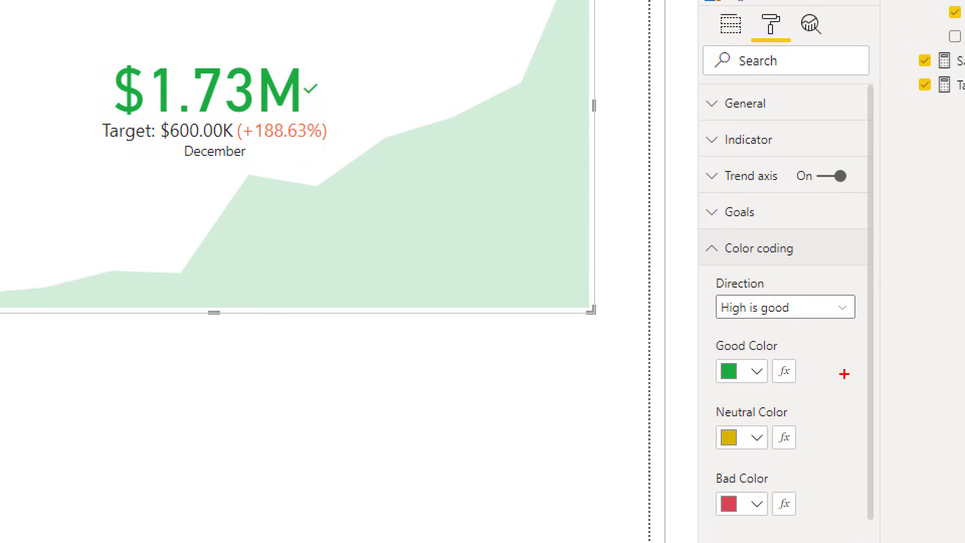
mouse_move(689, 235)
left_mouse_down()
mouse_move(808, 442)
mouse_move(880, 536)
left_mouse_up()
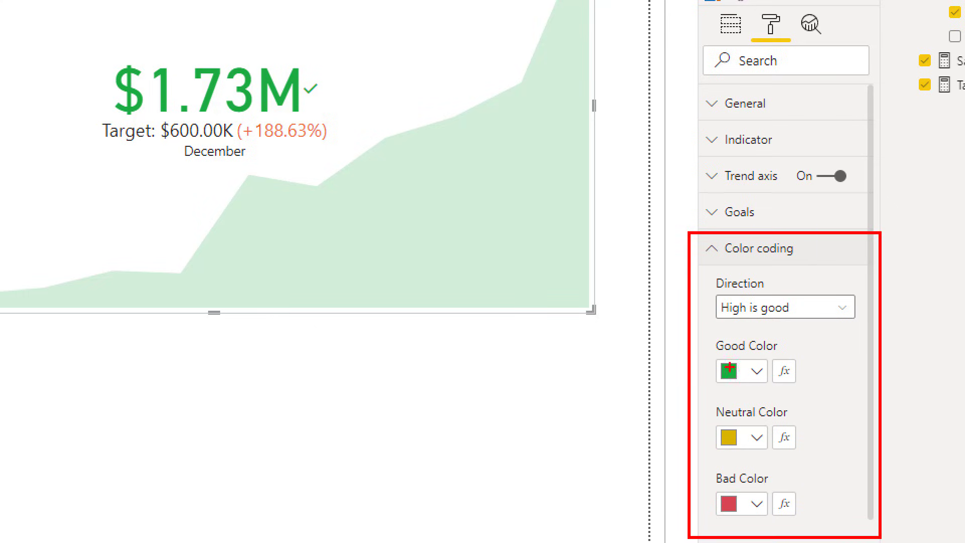
left_click_drag(706, 332, 820, 524)
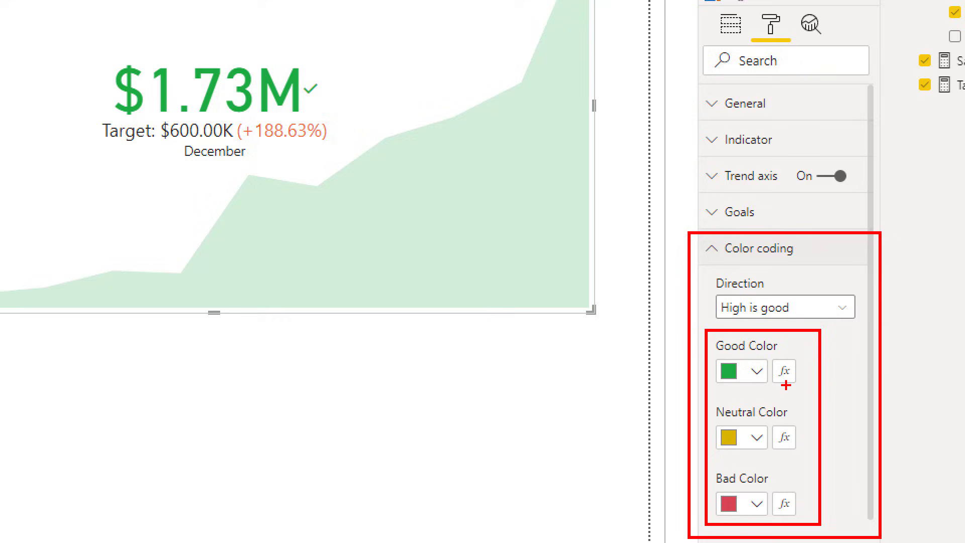
left_click_drag(705, 269, 864, 326)
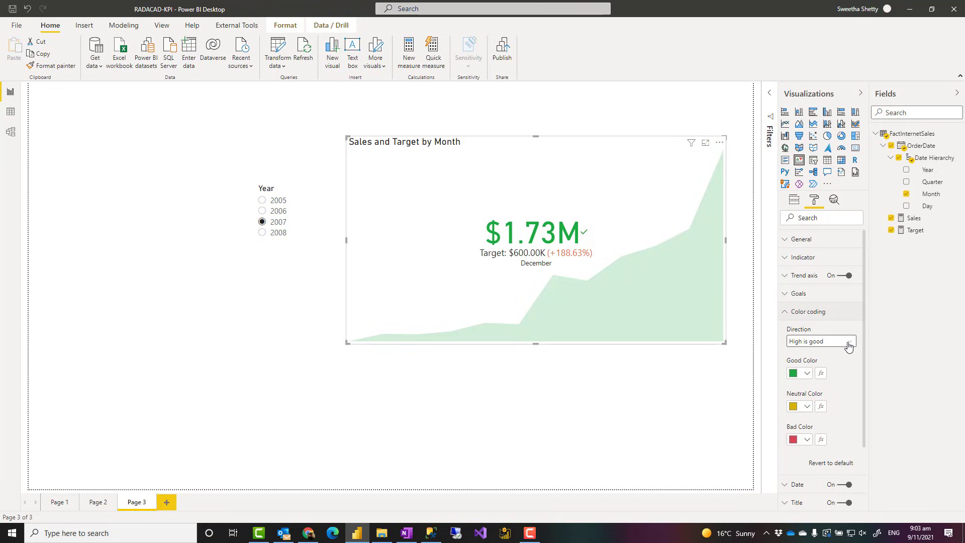
Switch Direction to Low is good, then back to High is good so sales stay green
left_click(848, 344)
left_click(829, 365)
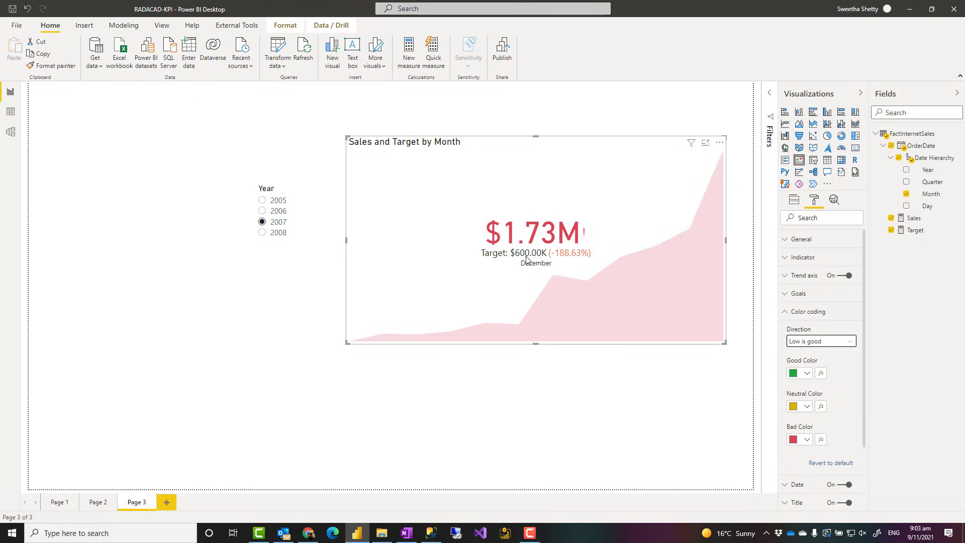
left_click(830, 342)
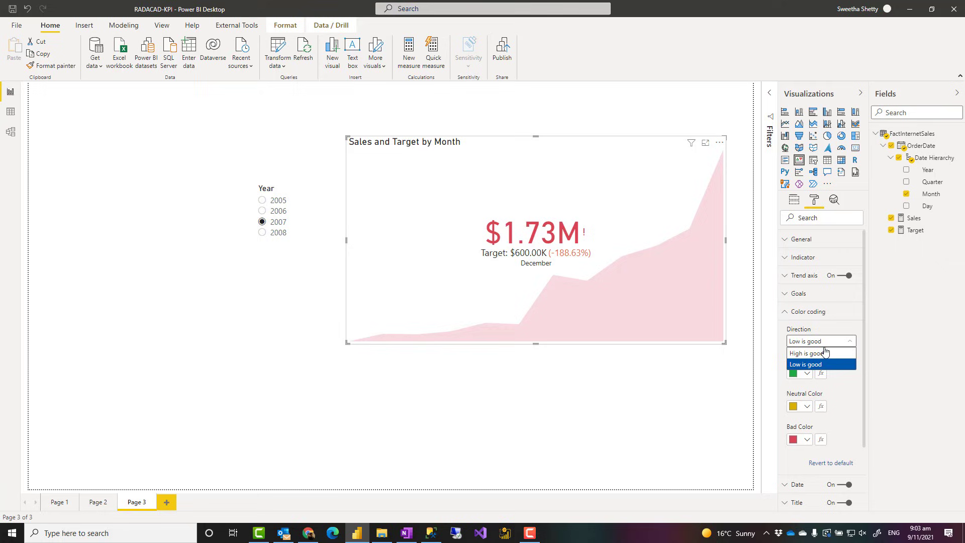
left_click(826, 353)
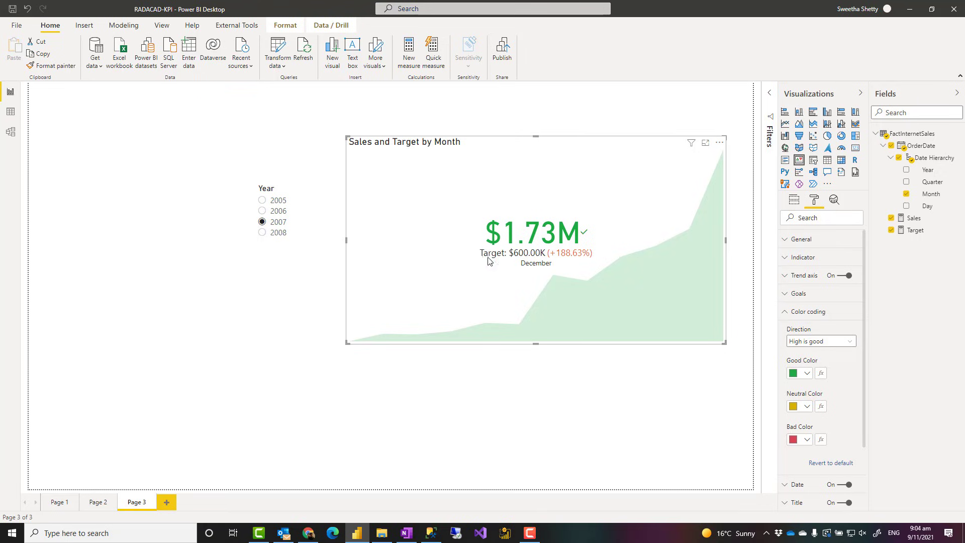
left_click(273, 214)
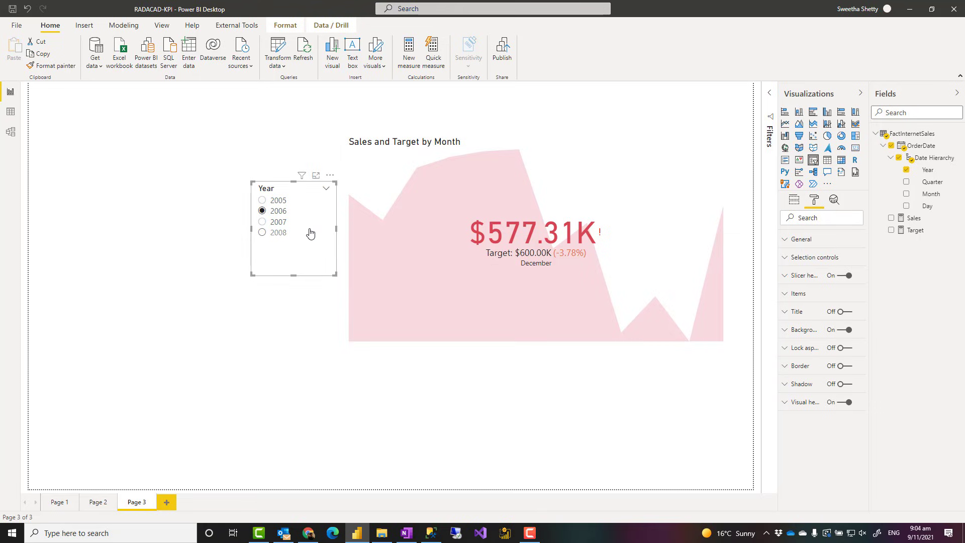
left_click(271, 224)
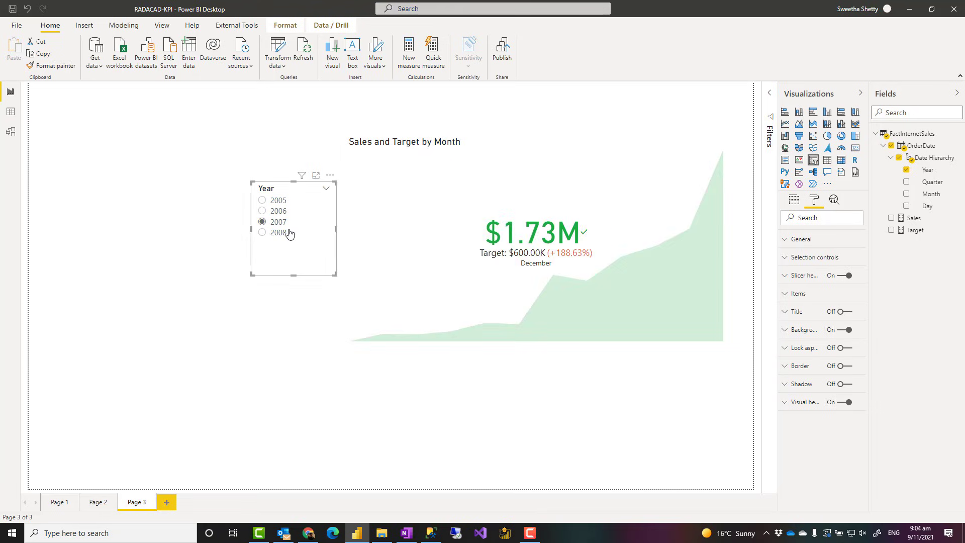